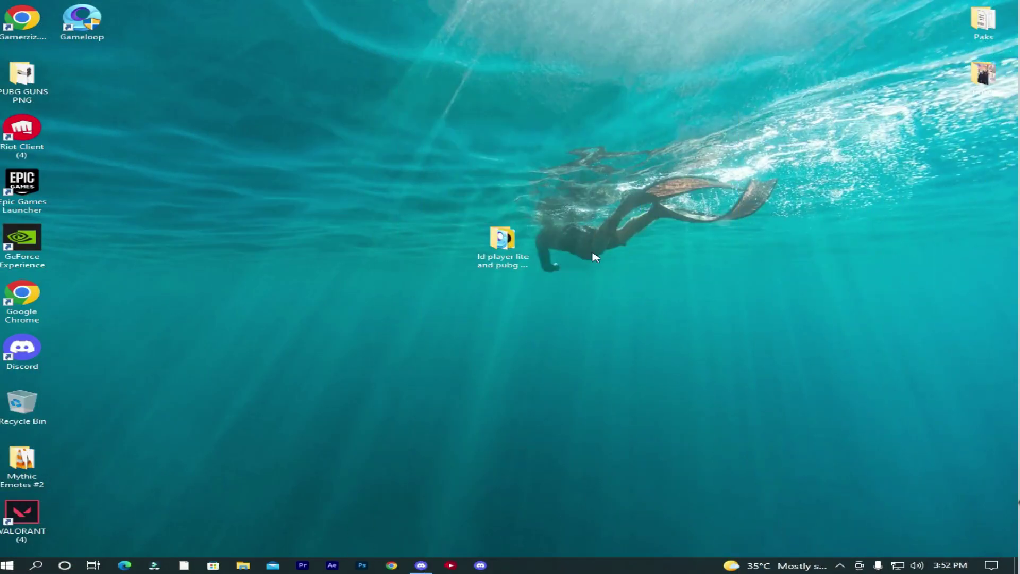
- Launch the LDPlayer4_ens_3020_ld installer from the ld player lite and pubg mobile folder and close the folder
double_click(472, 255)
drag(645, 294, 514, 88)
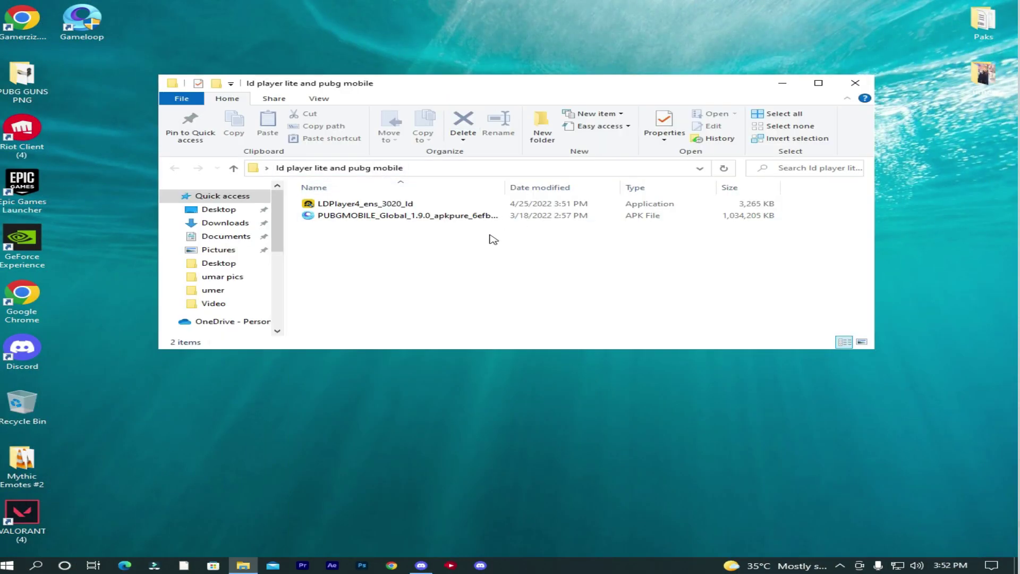
drag(364, 245, 364, 269)
right_click(319, 205)
click(399, 227)
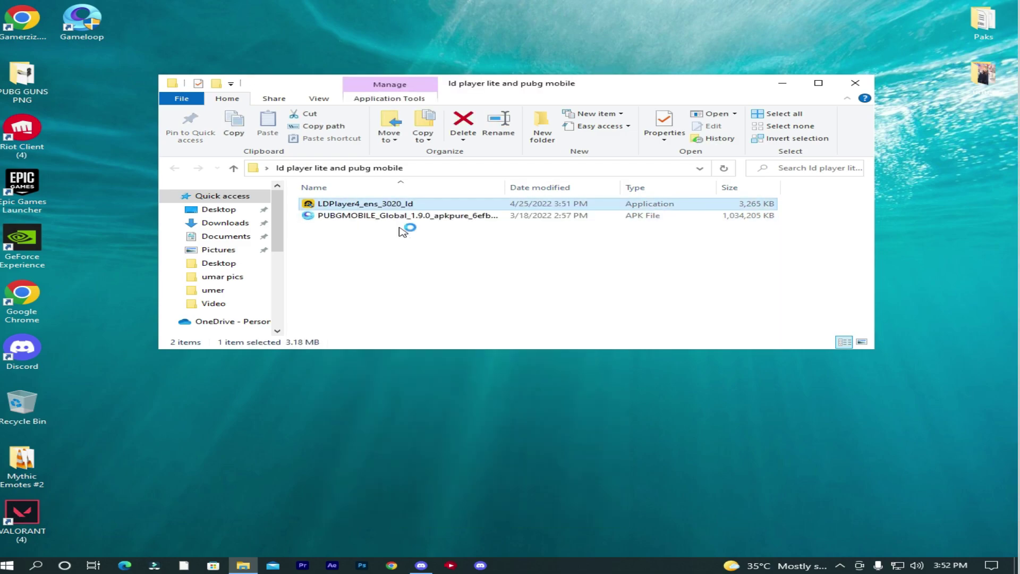
click(462, 358)
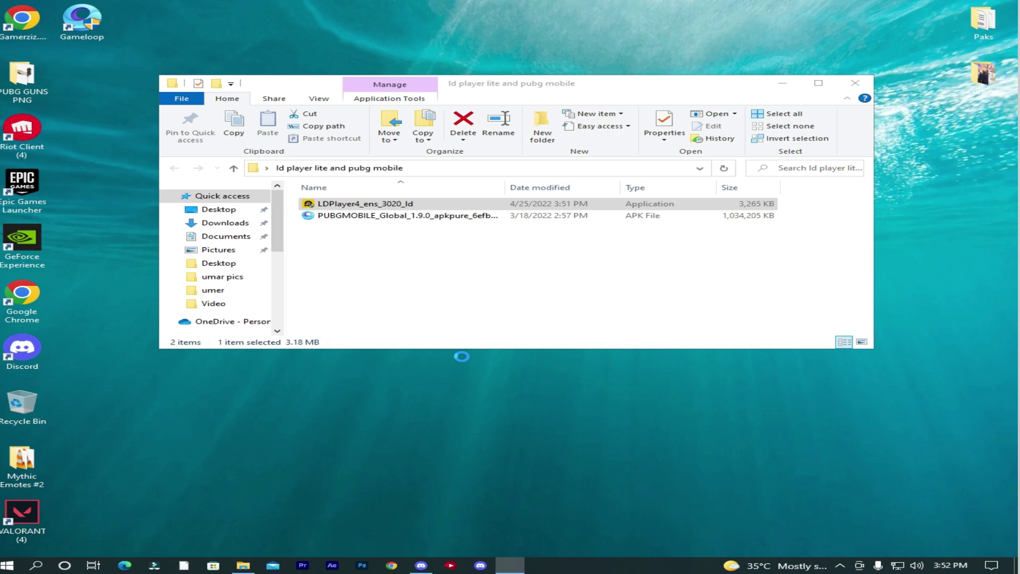
click(855, 83)
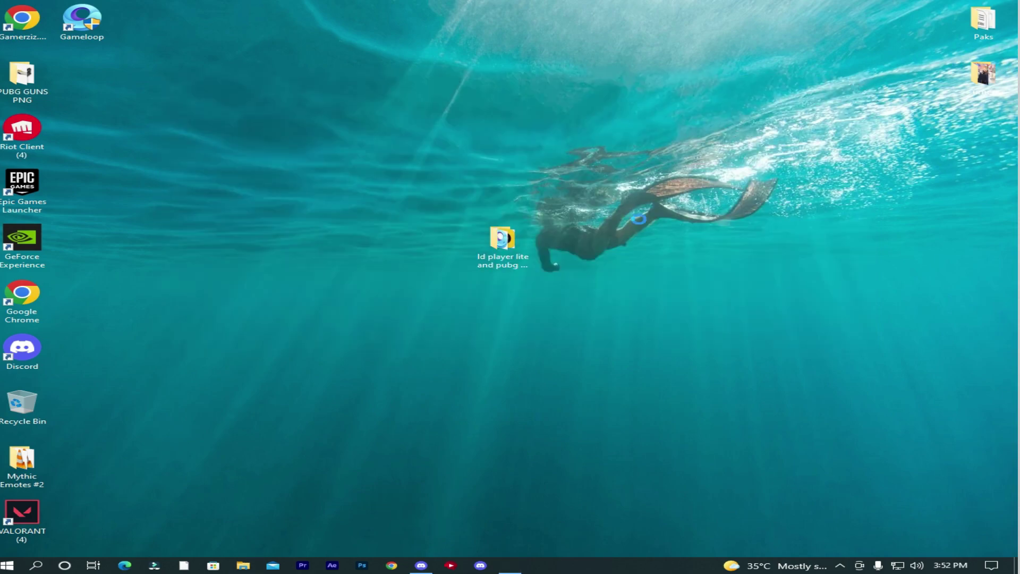
drag(460, 169, 437, 163)
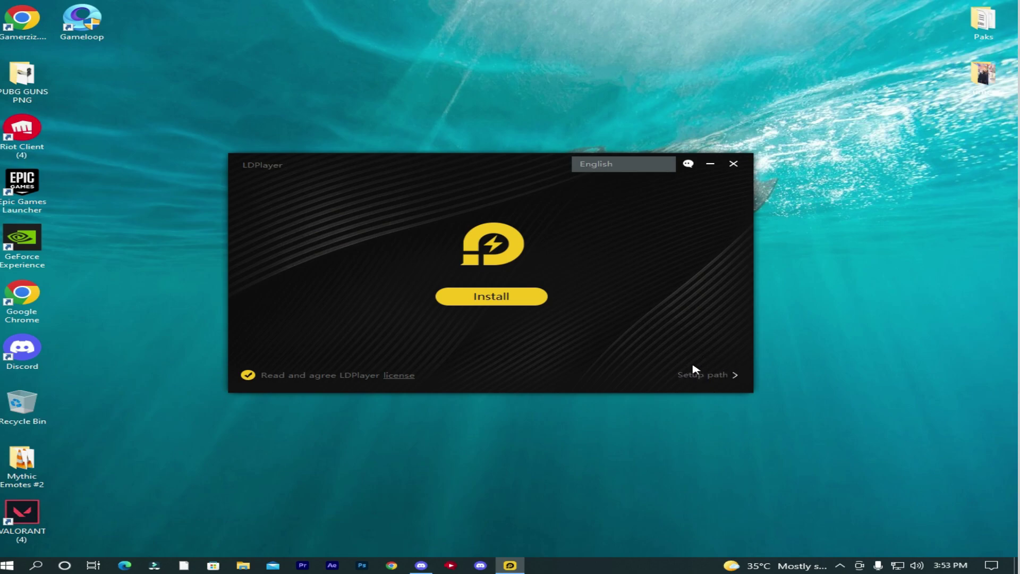
- Create a new folder on Local Disk (E:) while choosing the LDPlayer setup path
click(706, 376)
click(679, 330)
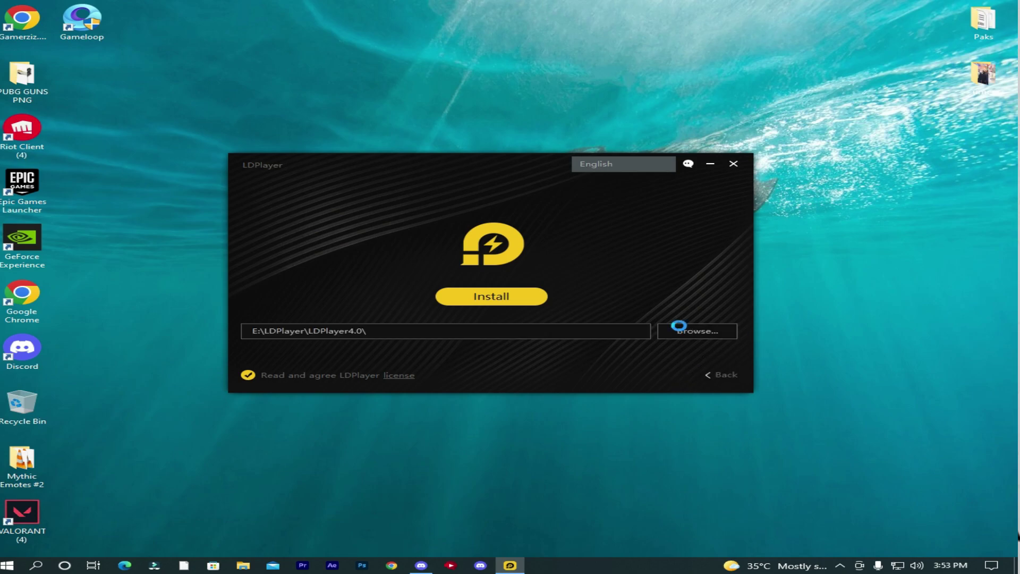
scroll(476, 330, down, 1)
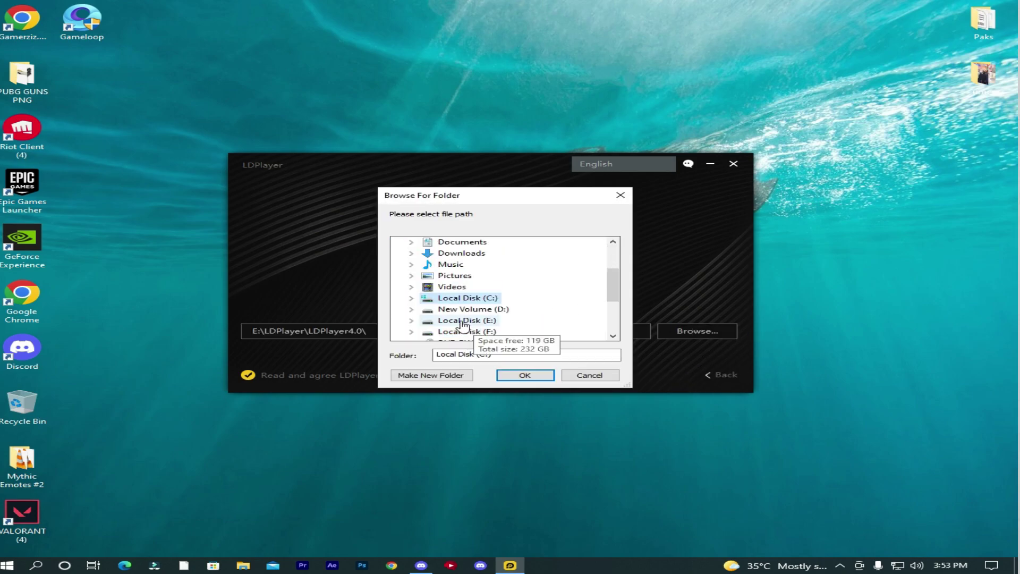
double_click(462, 321)
click(444, 375)
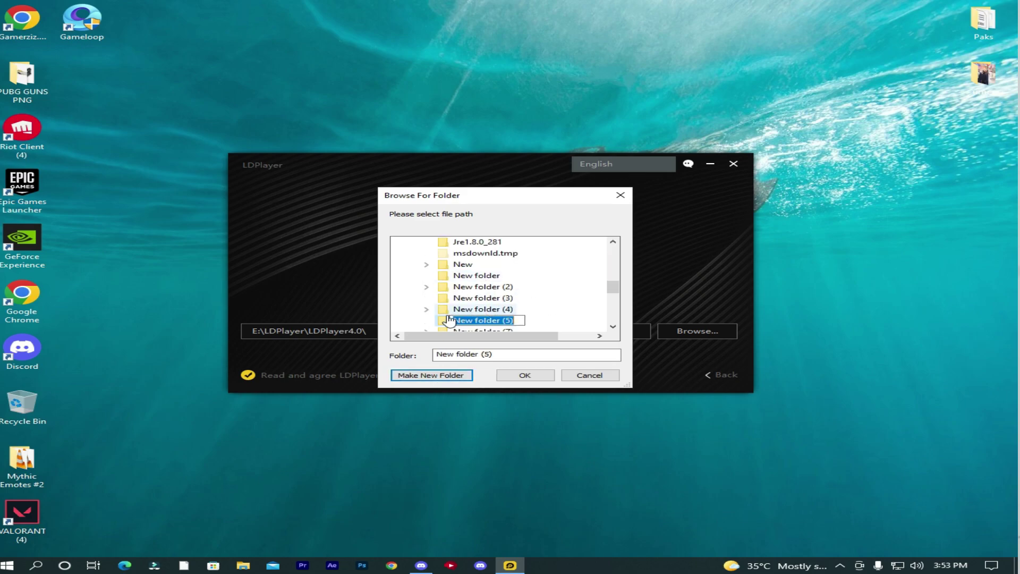
key(Return)
- Try entering LD as the new folder's name and accept the folder as the setup path
click(494, 354)
click(495, 354)
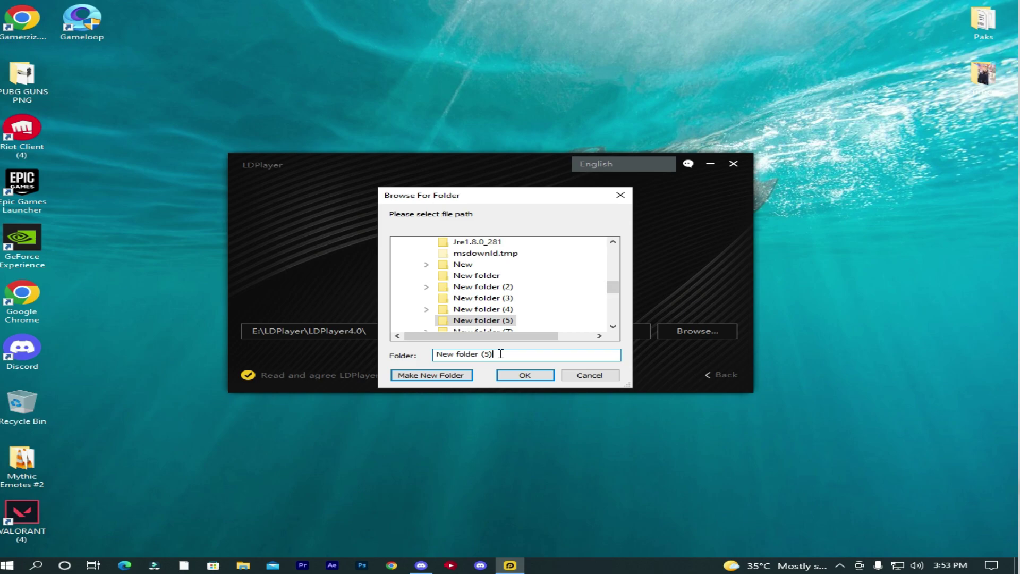
key(ctrl+a)
key(BackSpace)
text(LD)
click(535, 377)
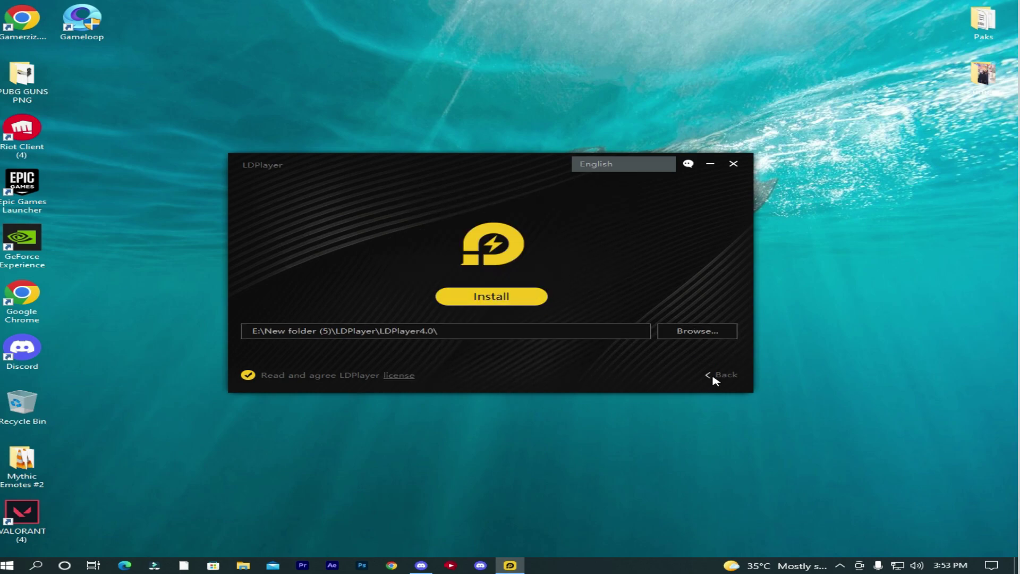
click(726, 376)
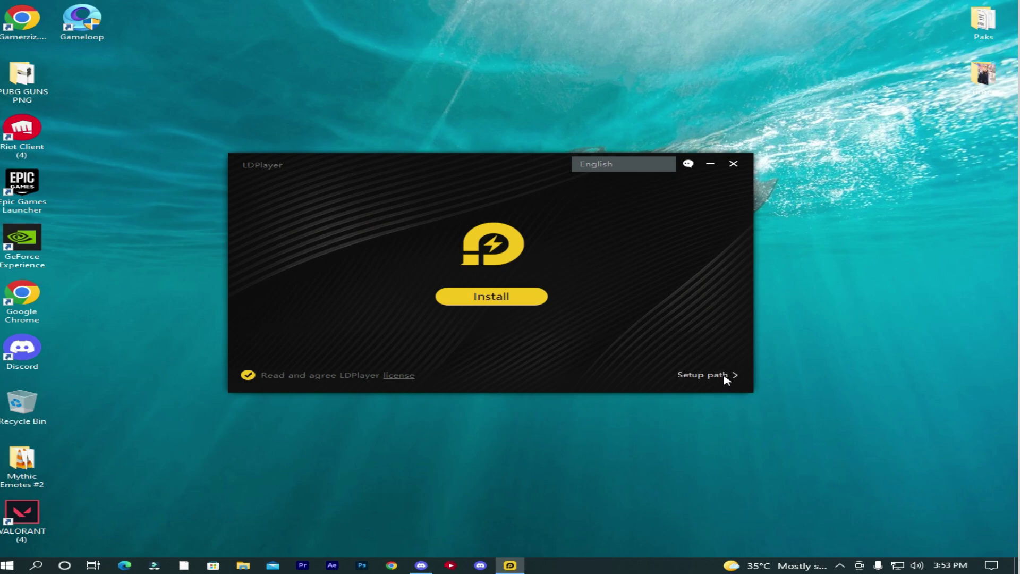
- Install LDPlayer, reject the McAfee WebAdvisor offer, and start the emulator
click(492, 299)
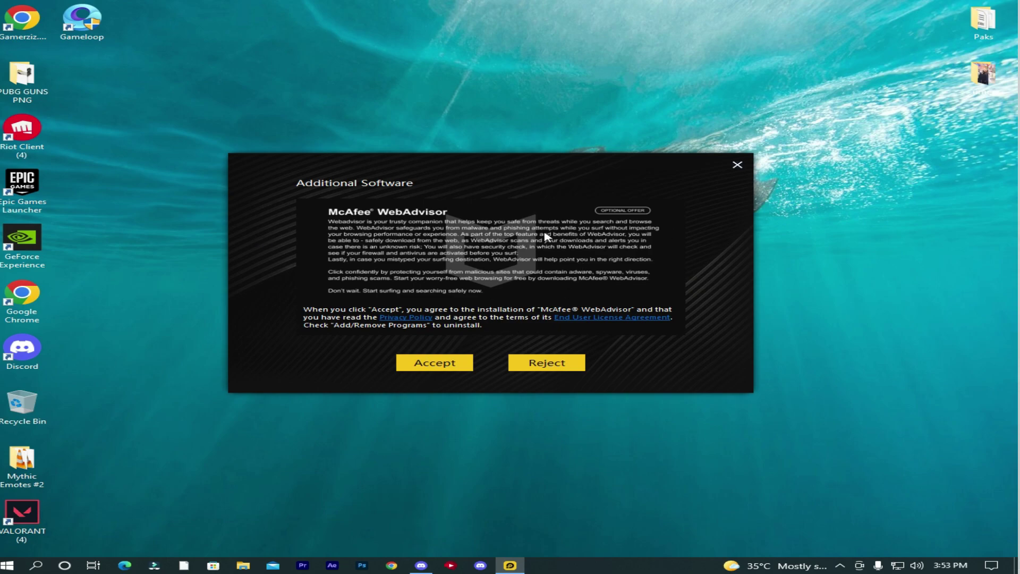
click(546, 367)
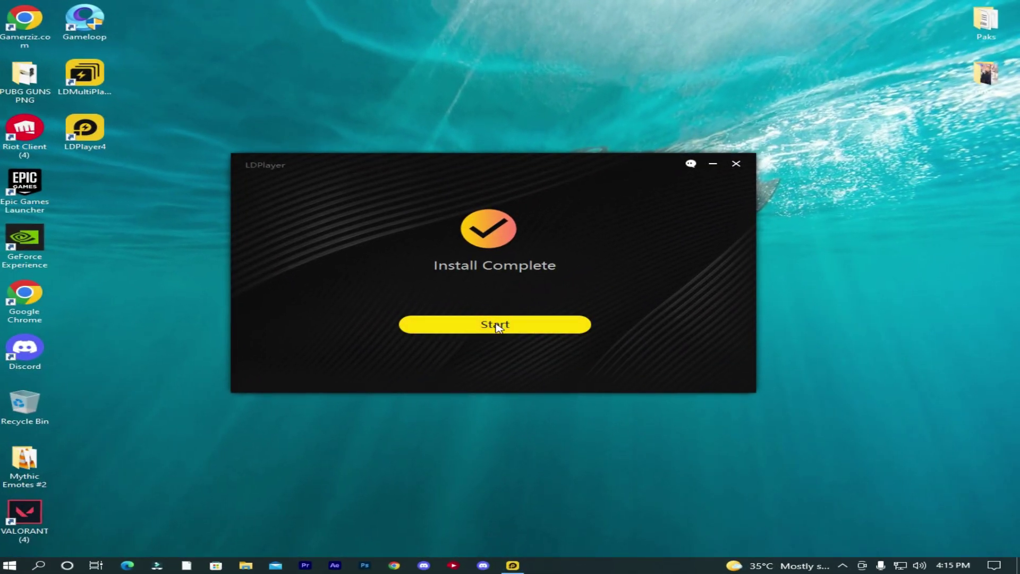
click(505, 329)
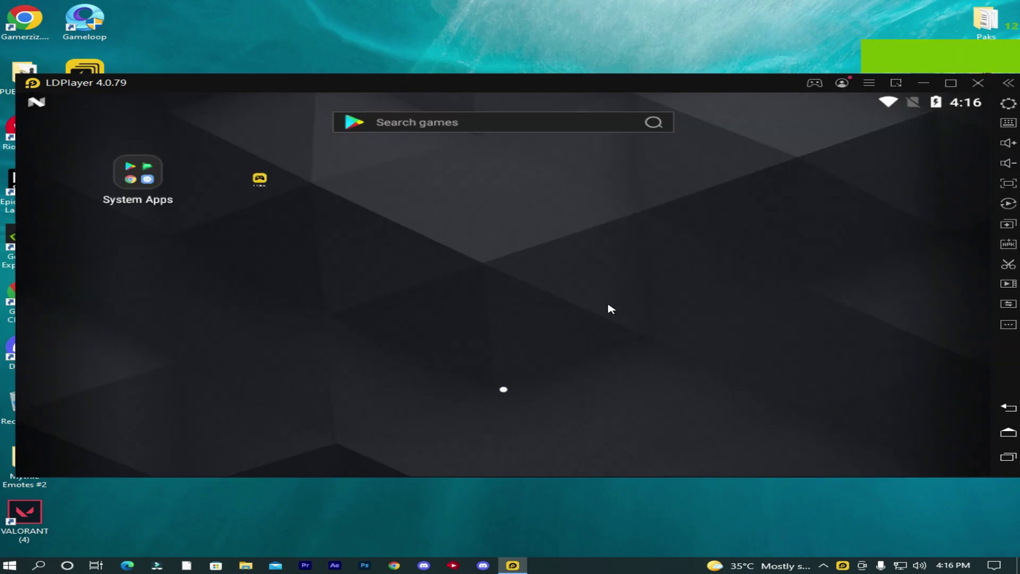
- Reposition the LDPlayer window and the ld player lite and pubg mobile folder icon so the folder stays accessible above the emulator
drag(493, 86, 501, 294)
drag(505, 242, 504, 159)
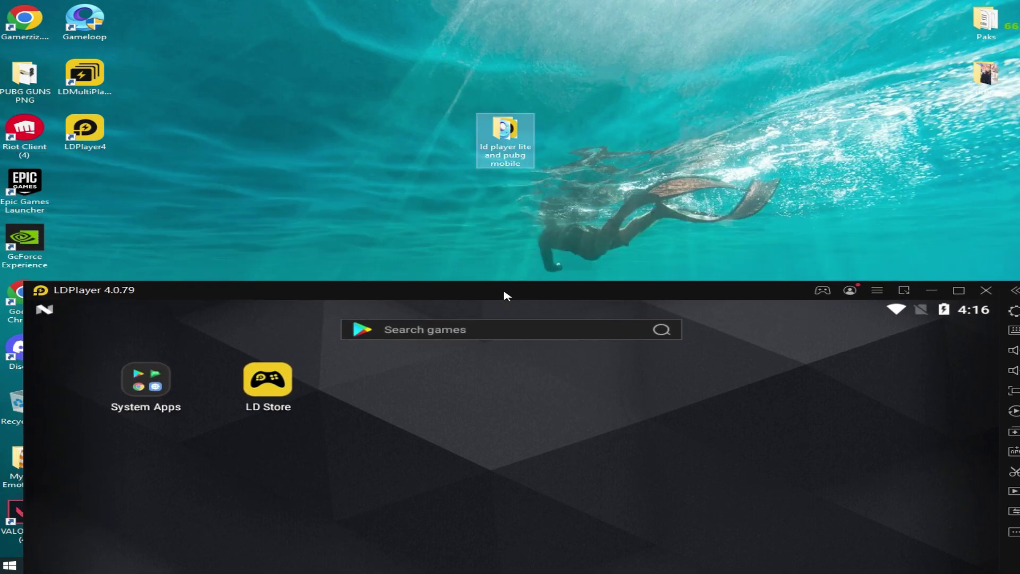
drag(506, 292, 488, 205)
drag(513, 108, 506, 87)
drag(506, 203, 520, 137)
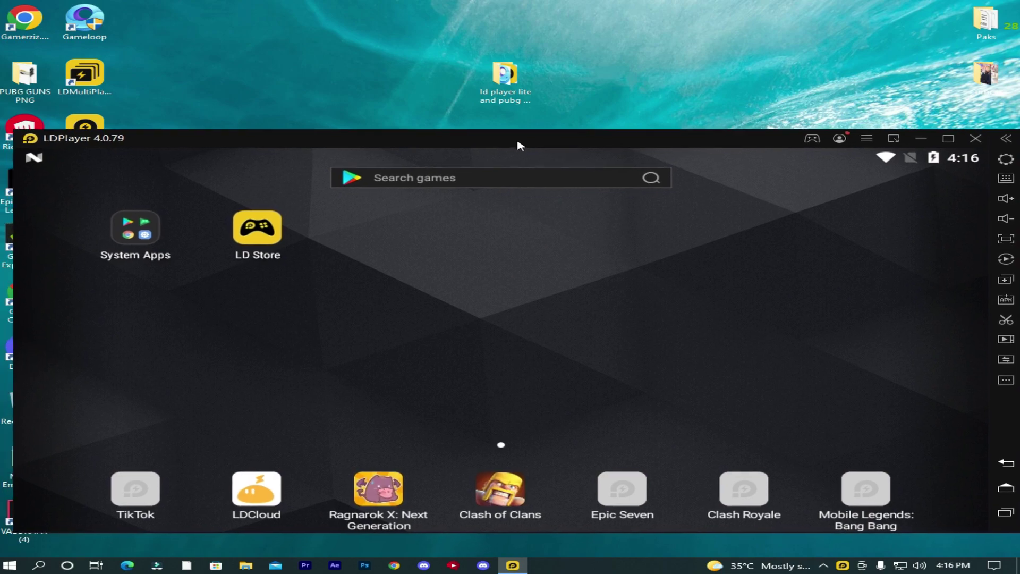
- Load the PUBGMOBILE_Global_1.9.0 APK from the desktop folder into LDPlayer for installation, and close the folder and welcome pop-up
click(506, 79)
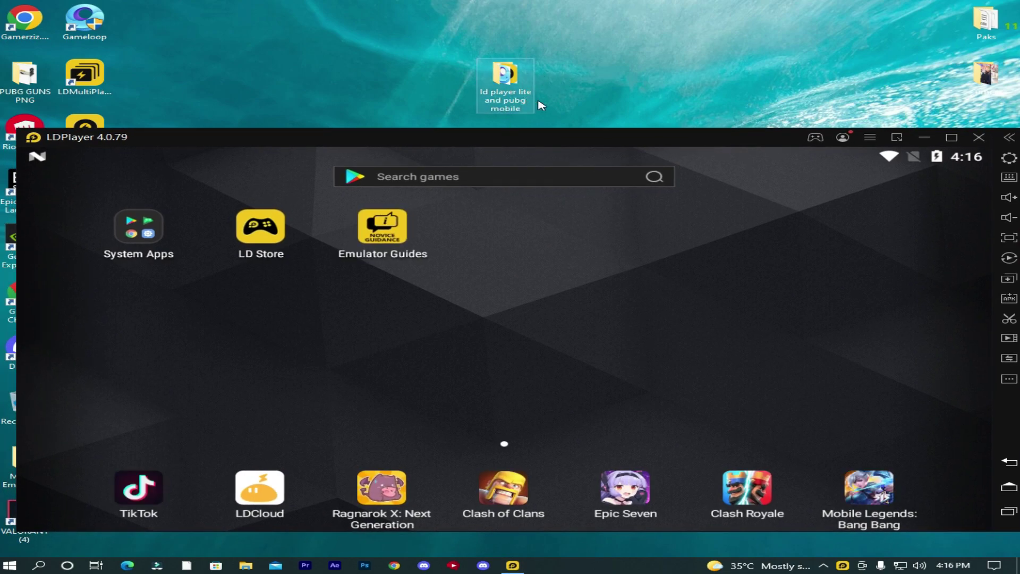
click(502, 81)
double_click(502, 82)
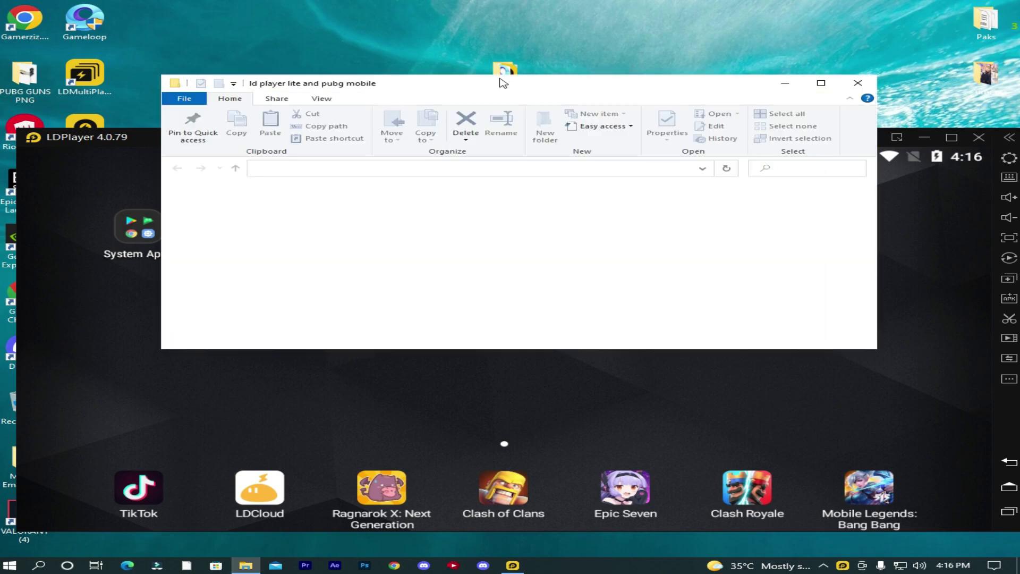
drag(340, 218, 873, 421)
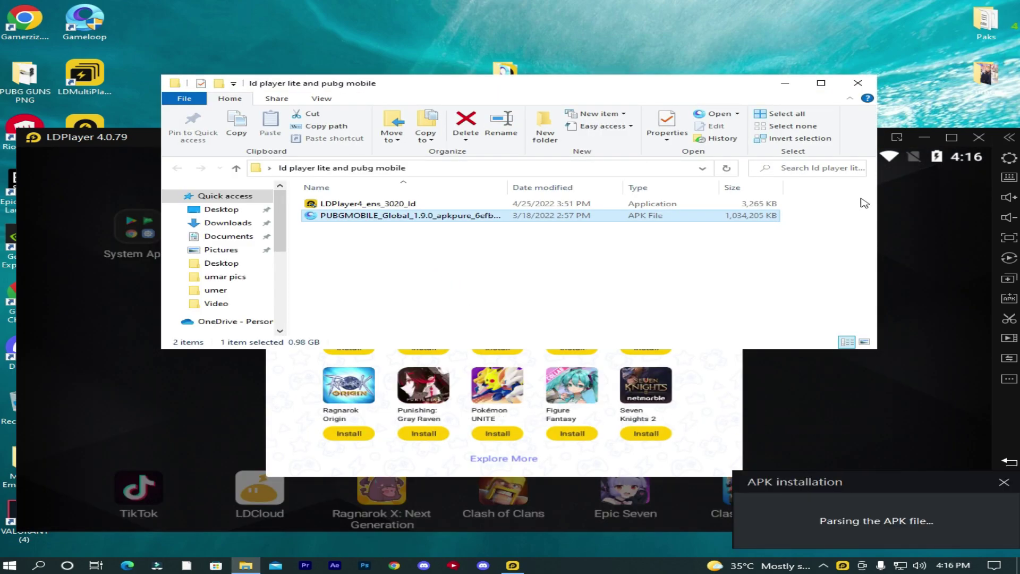
click(858, 83)
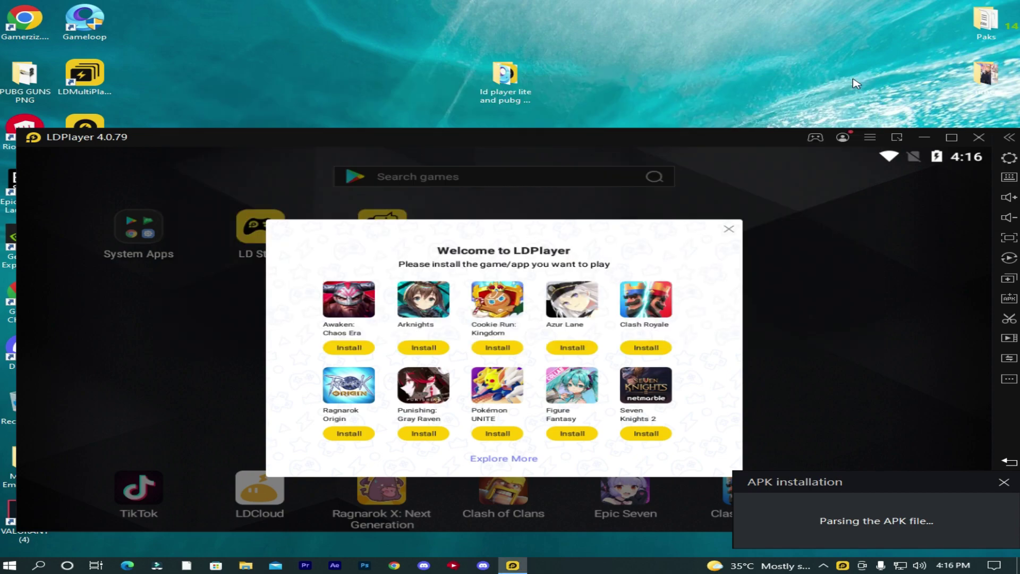
click(730, 230)
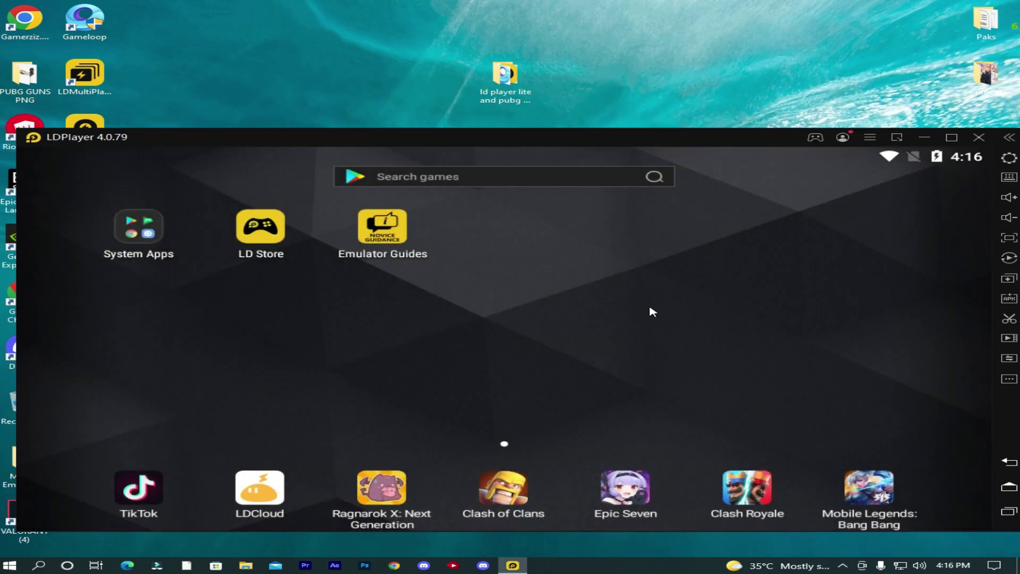
- Set the emulator's CPU to 2 cores and RAM to 2048M in the advanced LDPlayer settings
drag(567, 129, 572, 153)
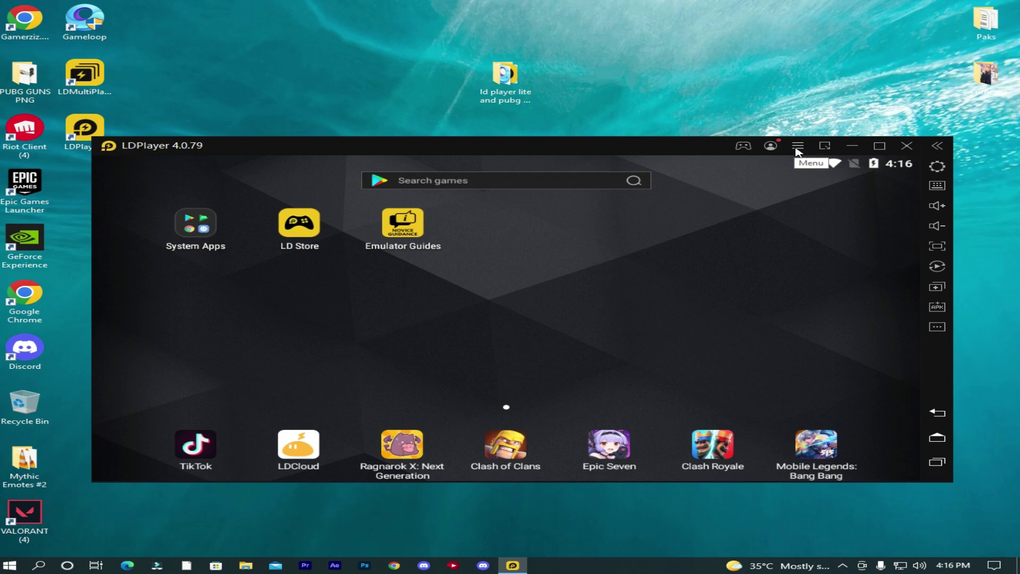
click(797, 147)
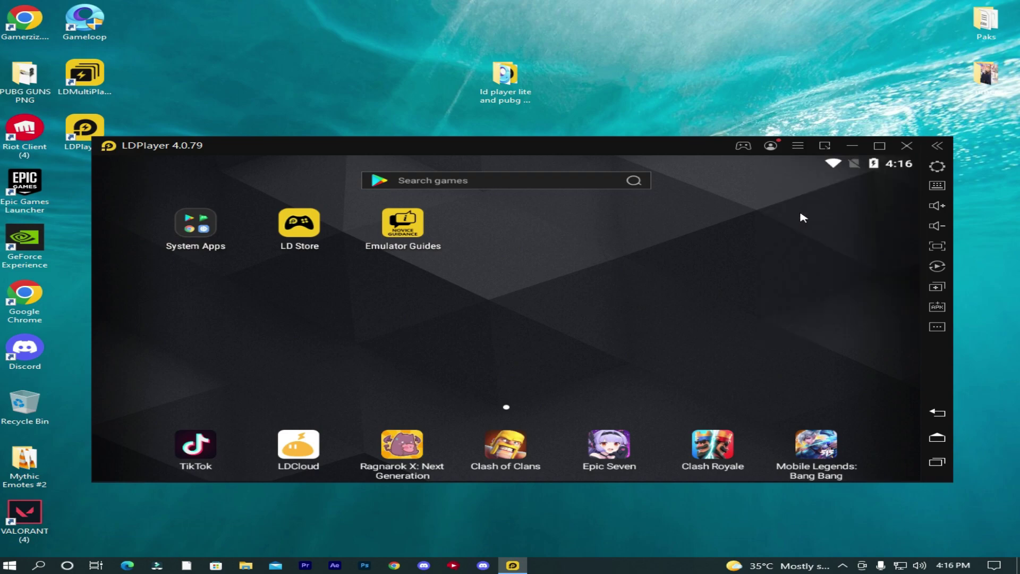
click(801, 214)
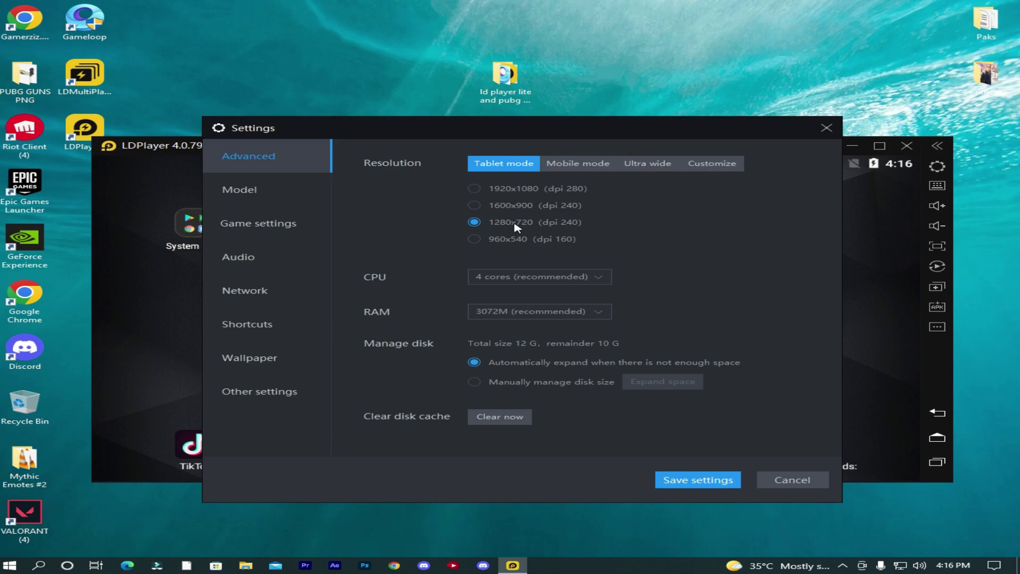
click(562, 277)
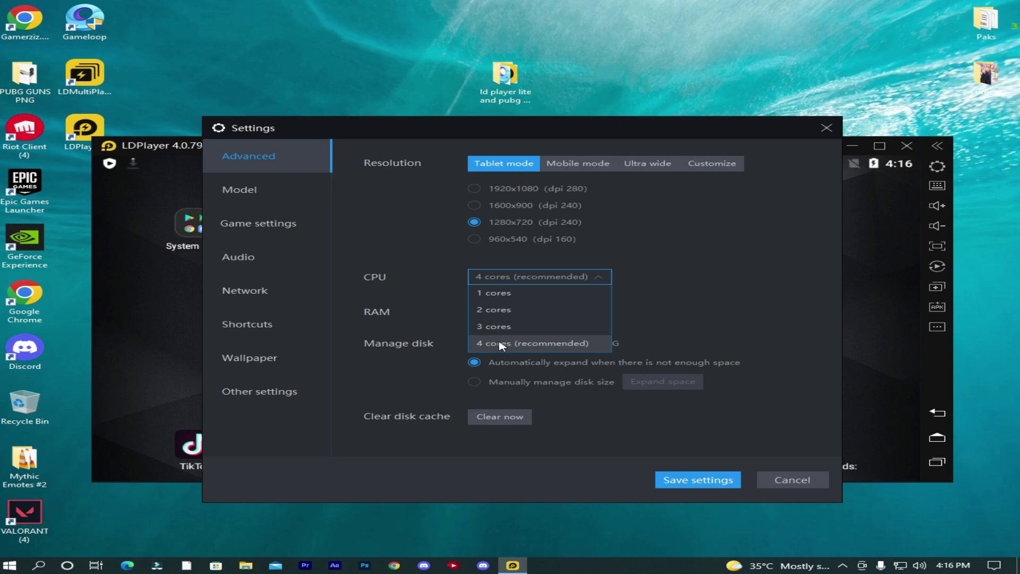
click(498, 312)
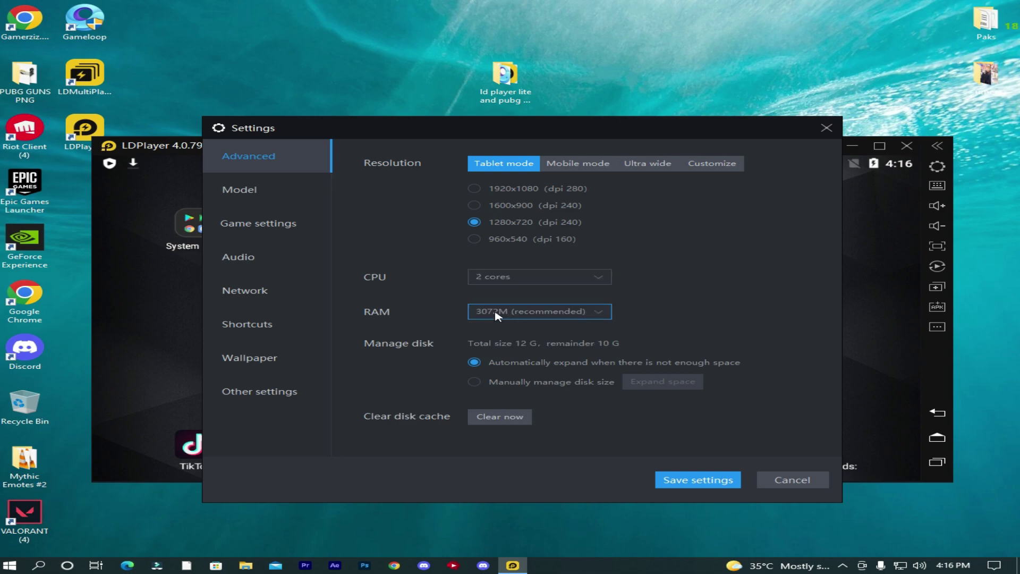
click(514, 312)
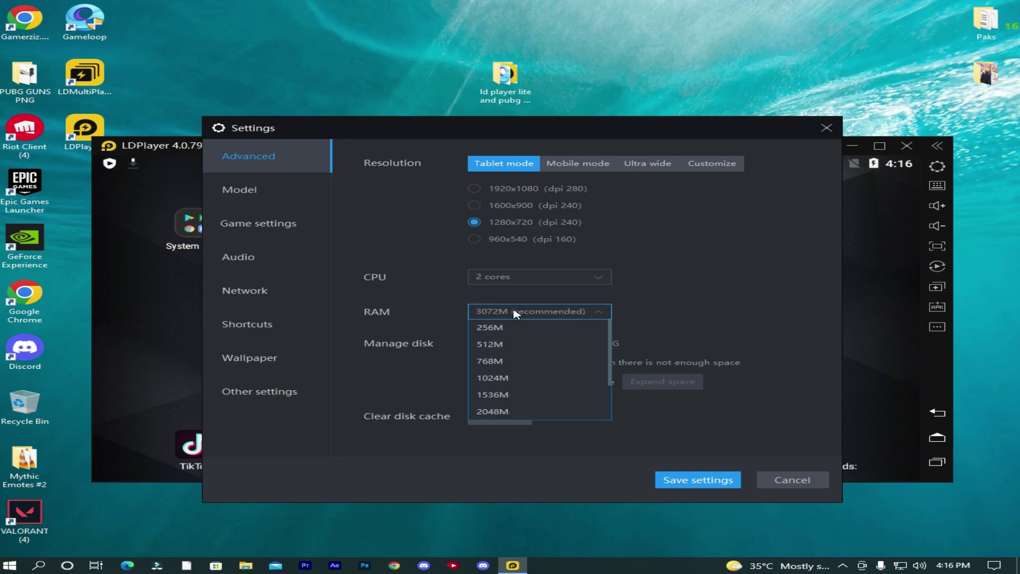
click(502, 417)
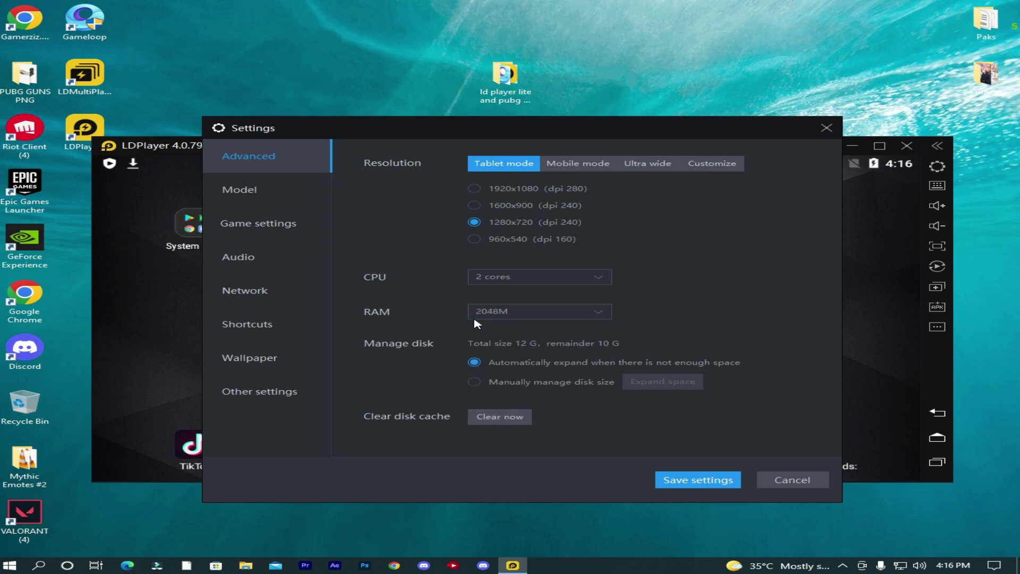
- Choose the High frame rate (120 FPS) model in the emulator's device model settings
click(235, 194)
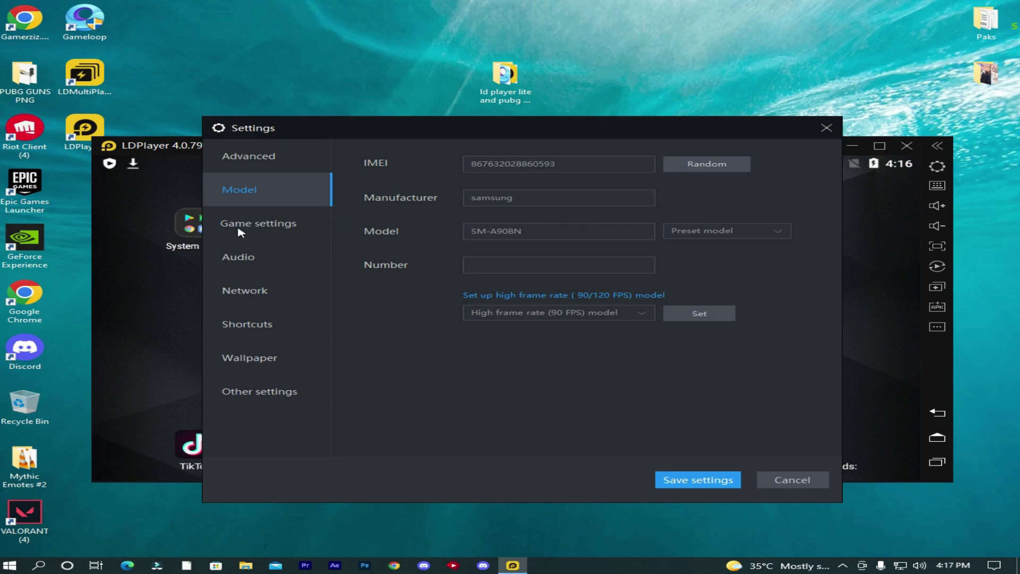
click(619, 312)
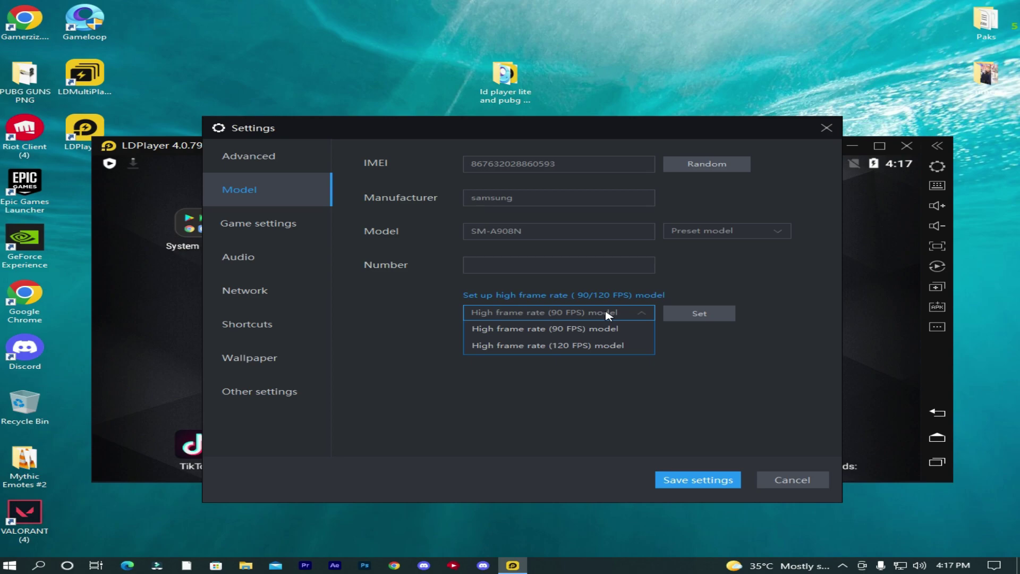
click(528, 347)
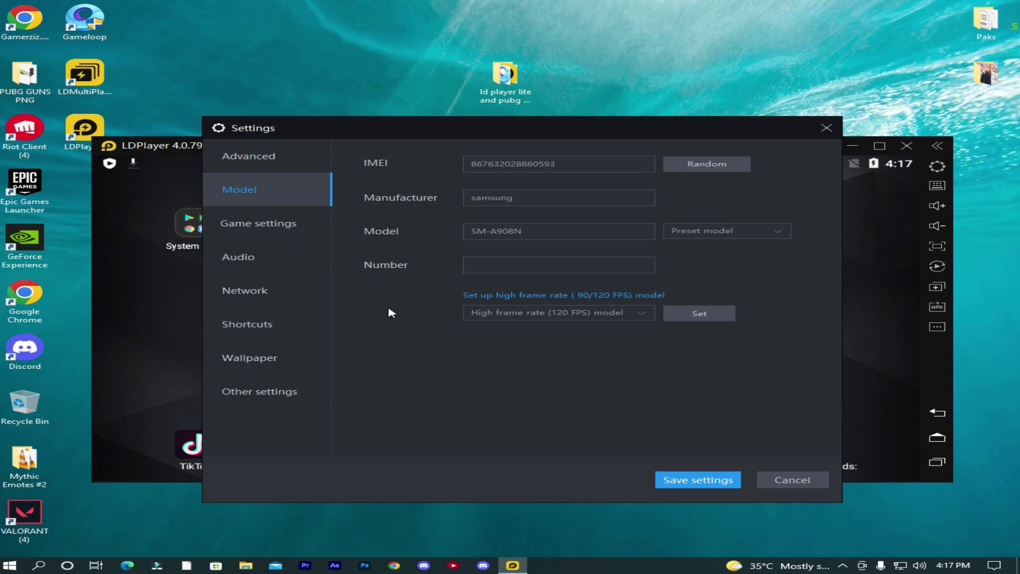
- Set the game frame rate to 120 FPS and confirm enabling high frame rate
click(243, 233)
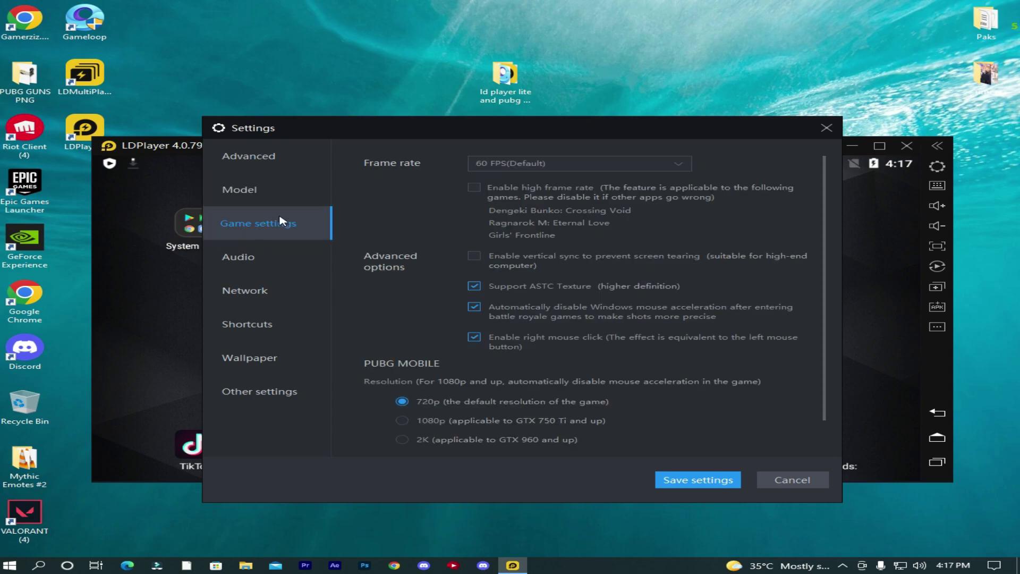
click(622, 161)
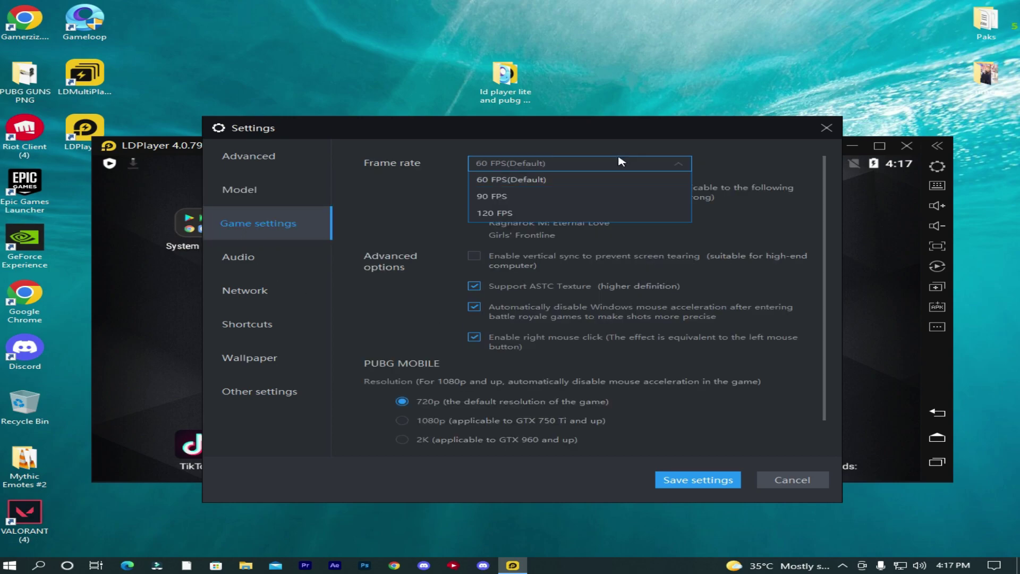
click(488, 218)
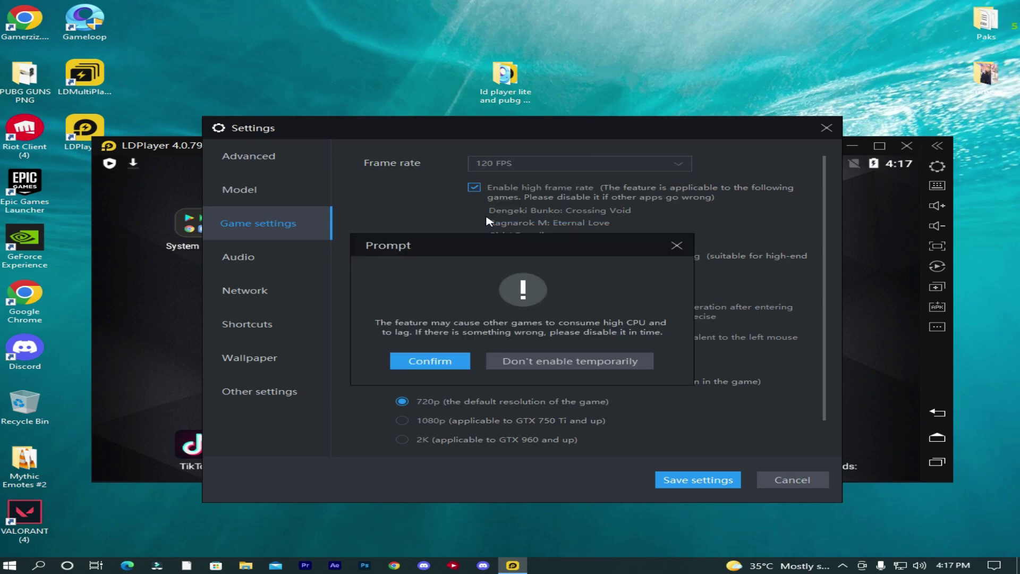
click(449, 364)
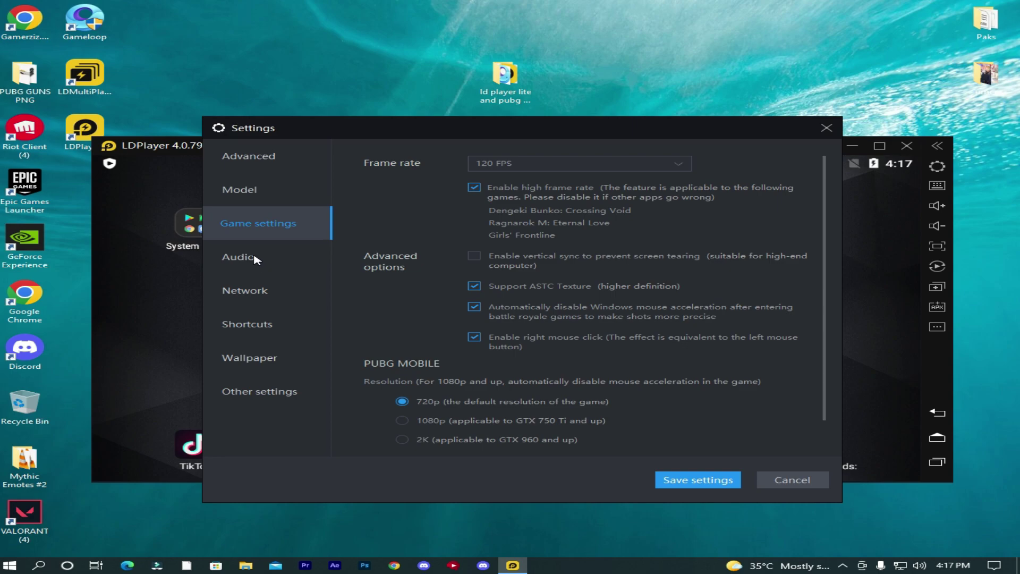
- Save the emulator settings, restart LDPlayer to apply them, and refresh the desktop while it reloads
click(699, 481)
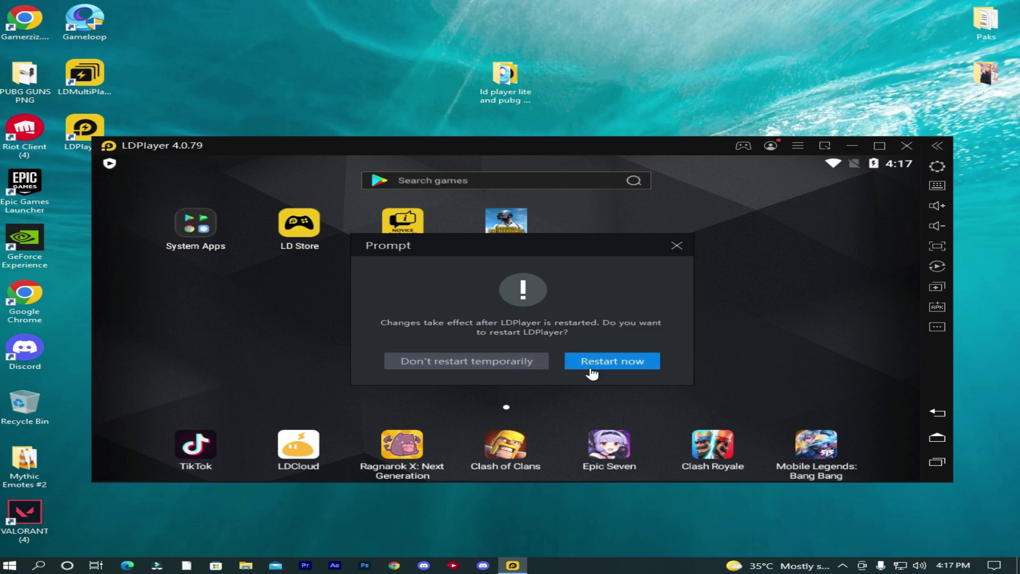
click(592, 373)
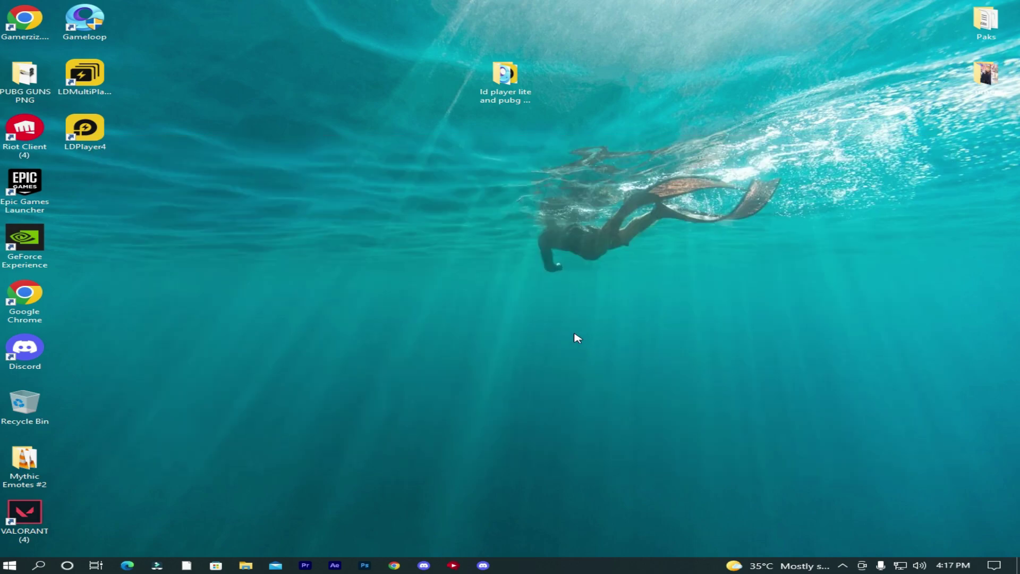
right_click(575, 332)
click(600, 366)
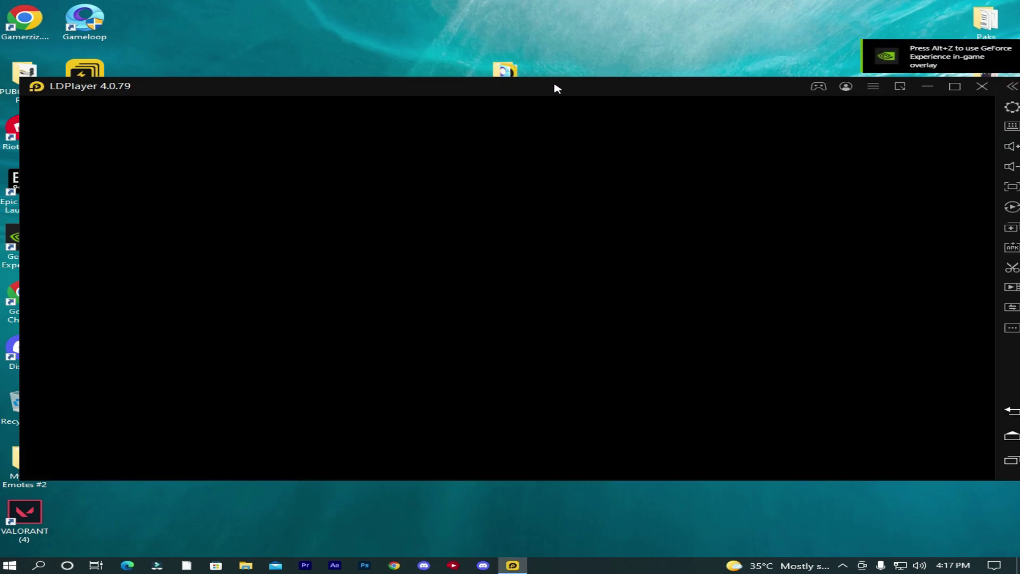
drag(556, 88, 553, 109)
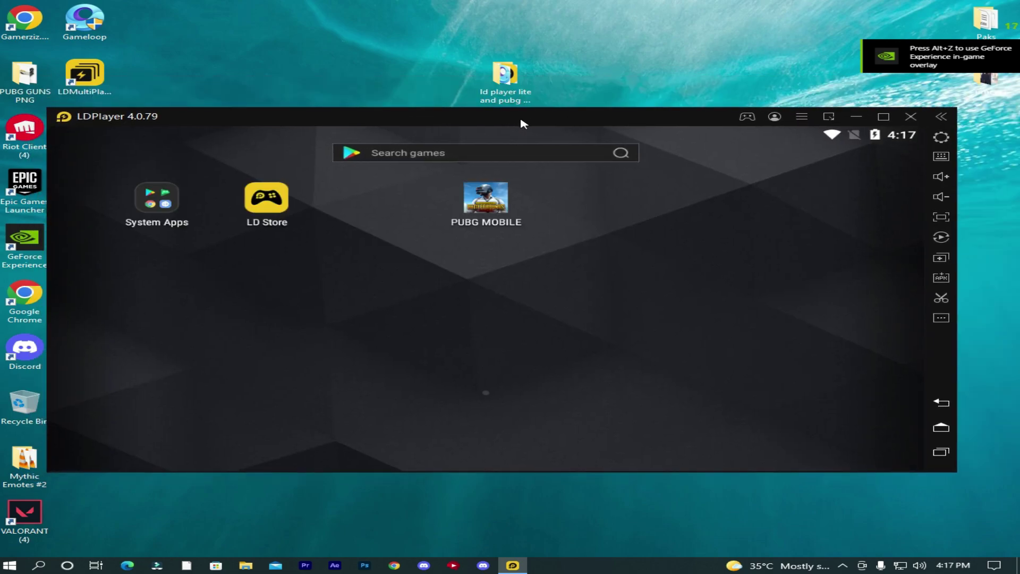
- Move the LDPlayer4 shortcut to the middle of the desktop and set its compatibility to disable fullscreen optimizations and run as administrator
click(856, 117)
drag(77, 134, 519, 222)
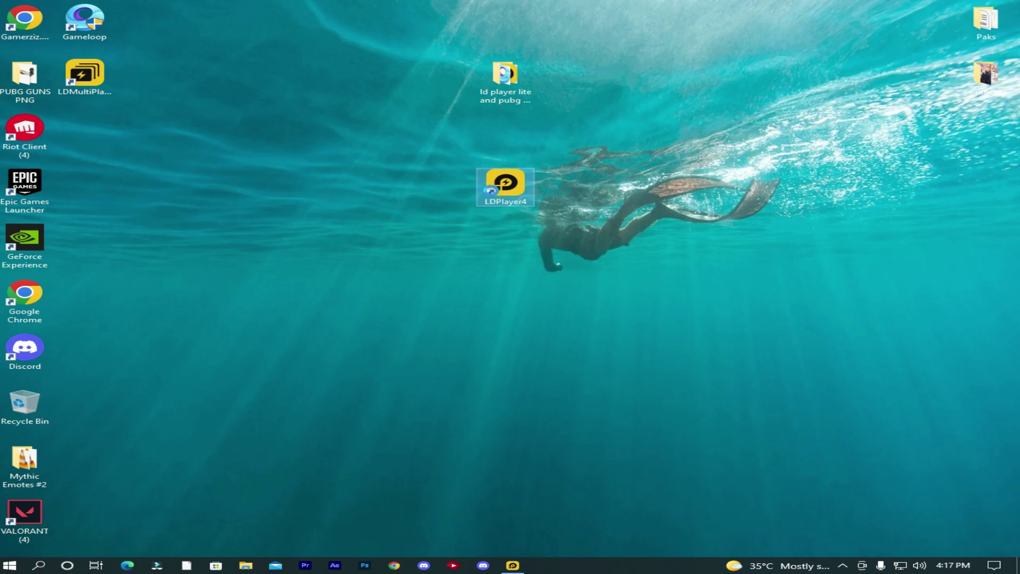
right_click(485, 185)
click(530, 436)
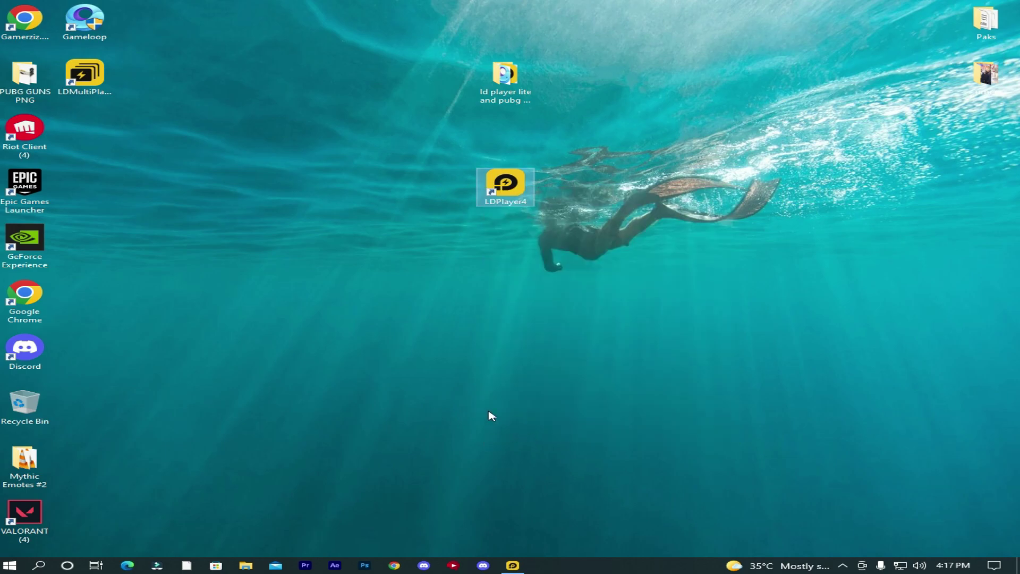
click(712, 228)
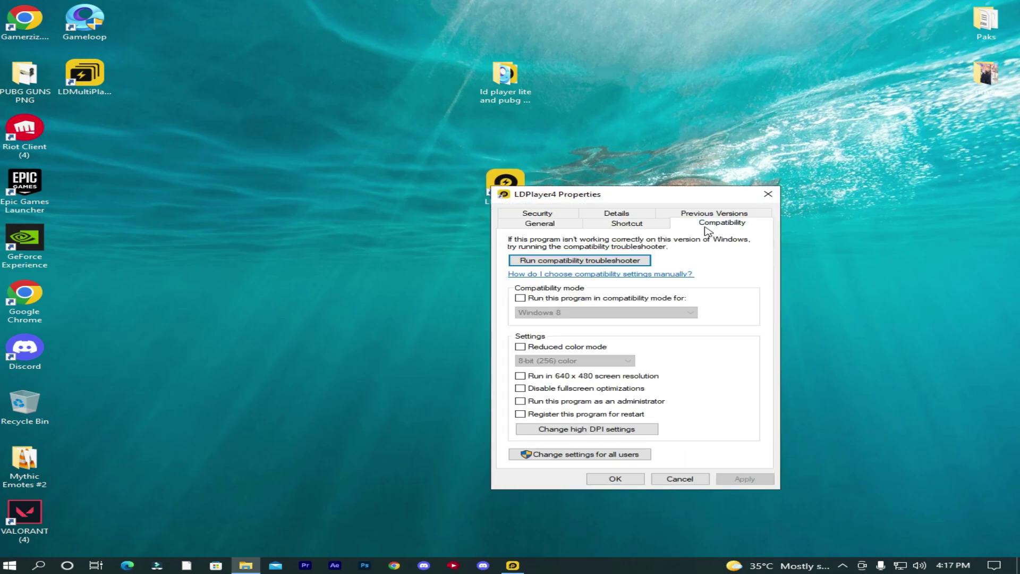
click(520, 388)
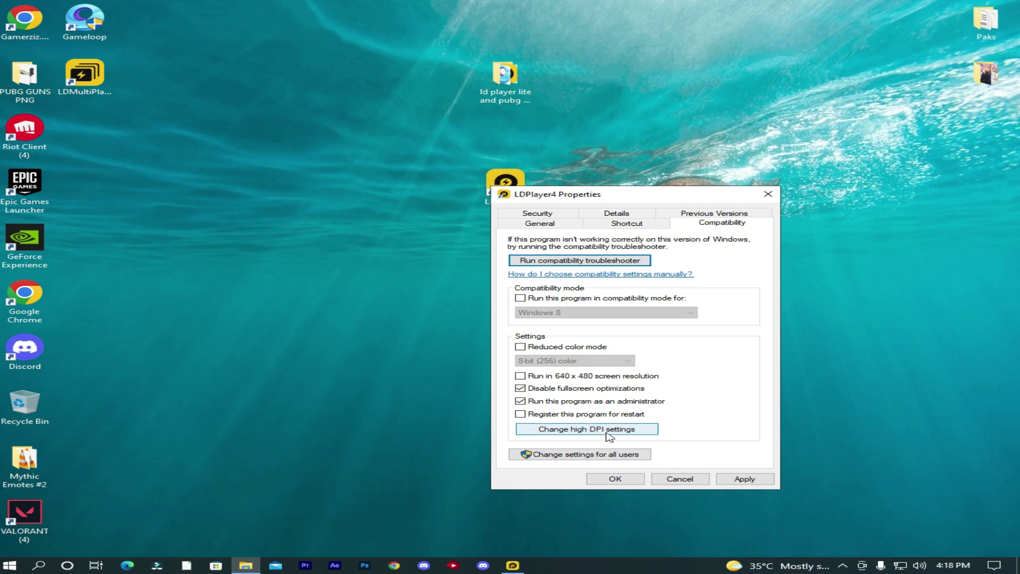
- Override the LDPlayer4 shortcut's high DPI scaling behavior with scaling performed by Application, and apply the compatibility changes
click(578, 431)
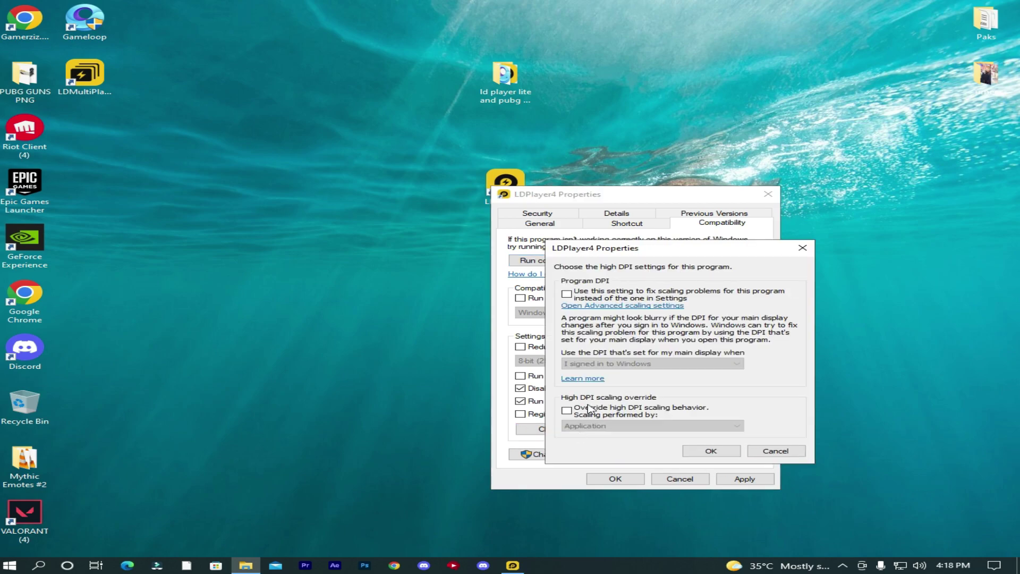
click(567, 412)
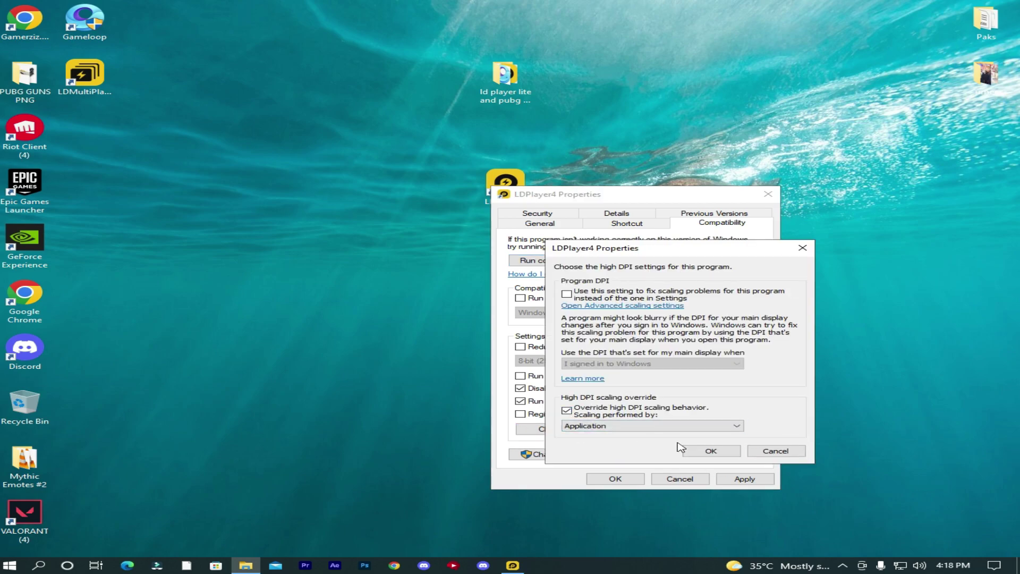
click(707, 452)
click(757, 483)
click(635, 479)
- Add the LDPlayer4 desktop app to the Windows graphics performance preference list
right_click(583, 333)
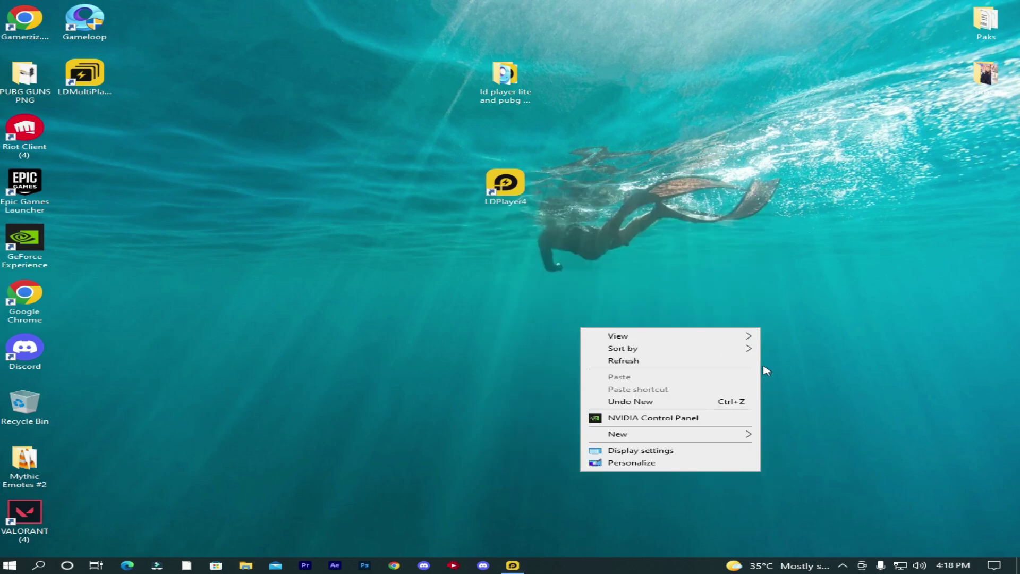
click(640, 451)
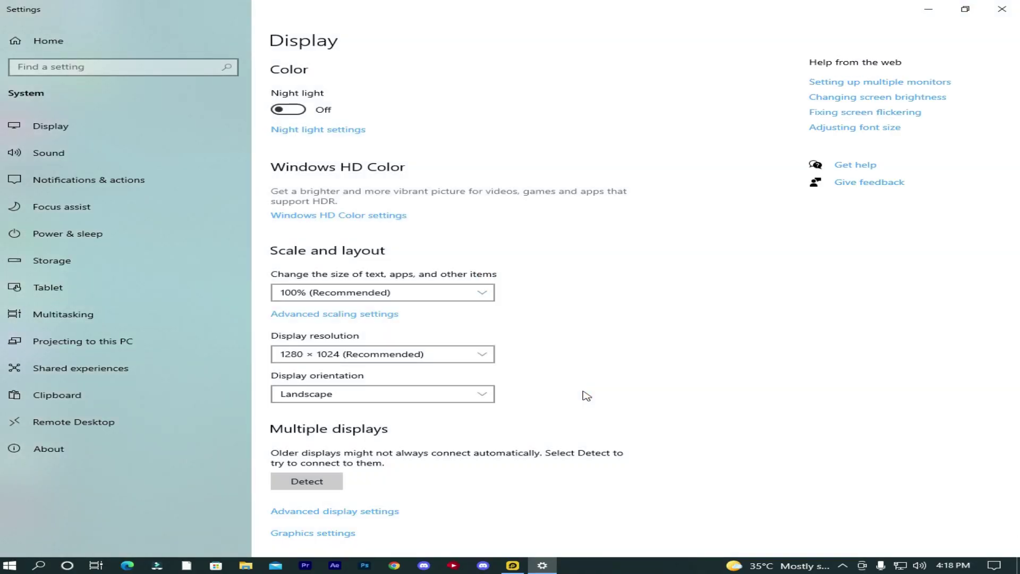
scroll(544, 417, down, 1)
click(325, 506)
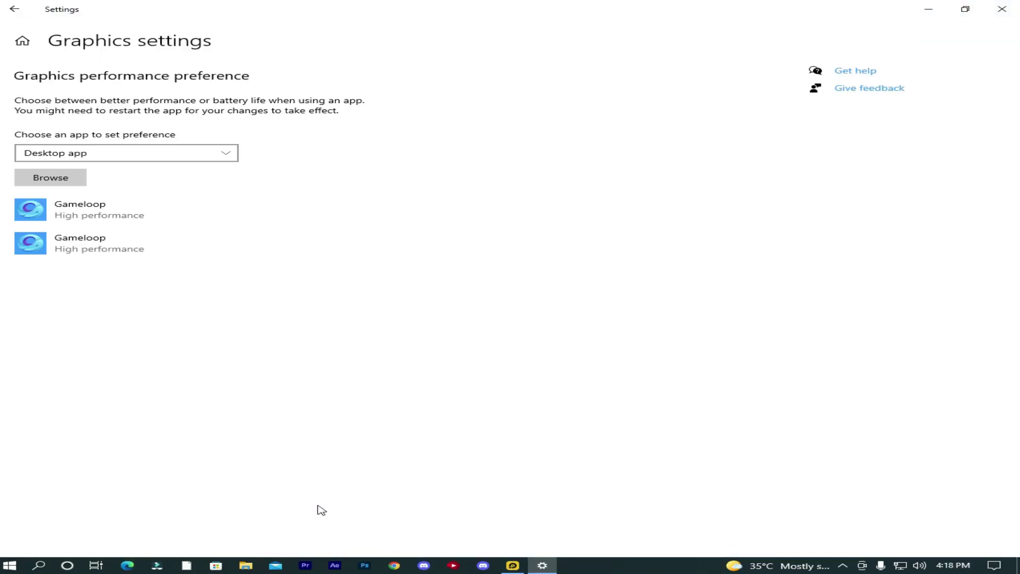
click(69, 183)
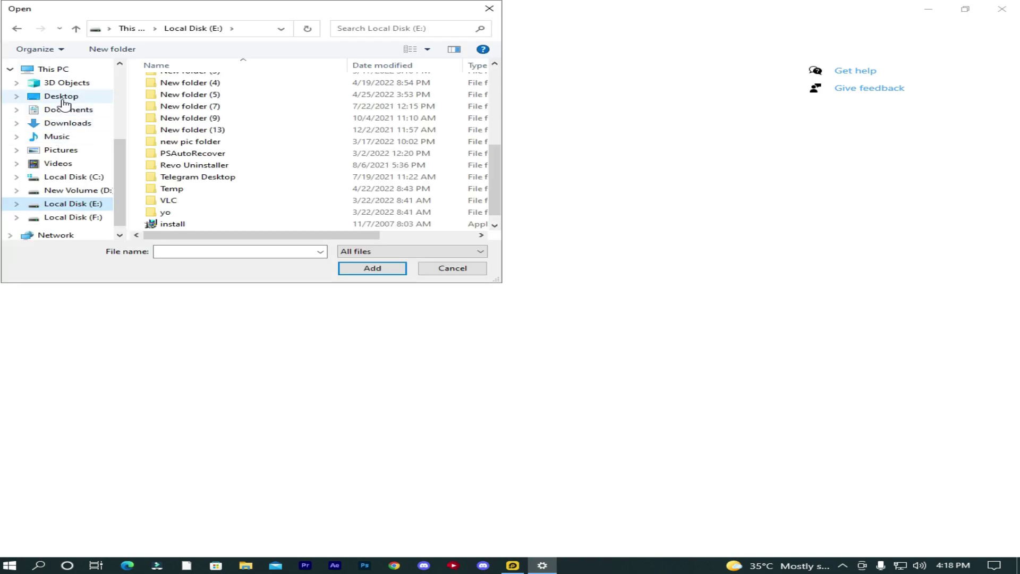
click(62, 96)
click(196, 179)
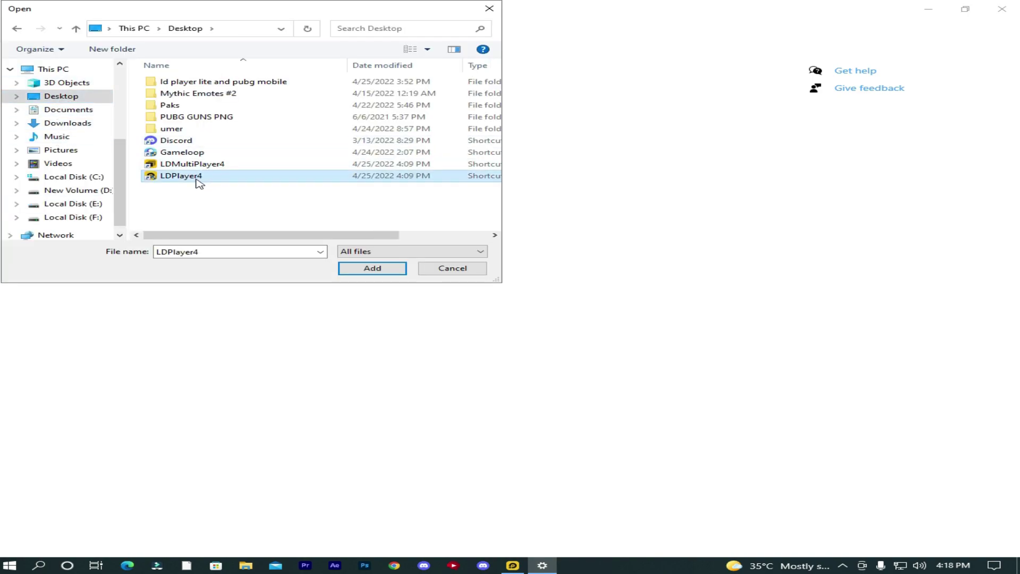
click(371, 269)
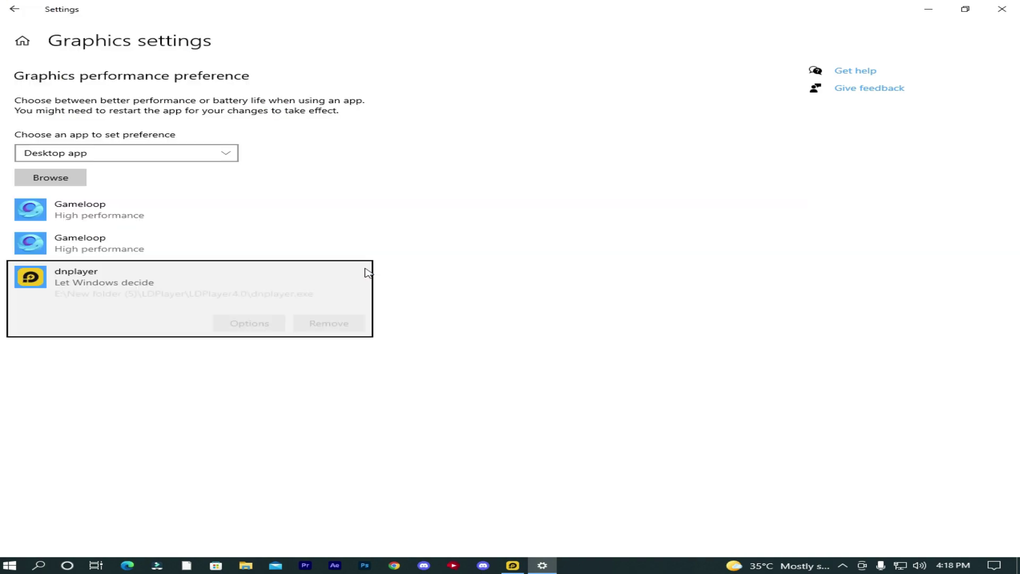
- Set dnplayer's graphics preference to High performance, save it, and close Windows Settings
click(250, 324)
click(380, 307)
click(420, 343)
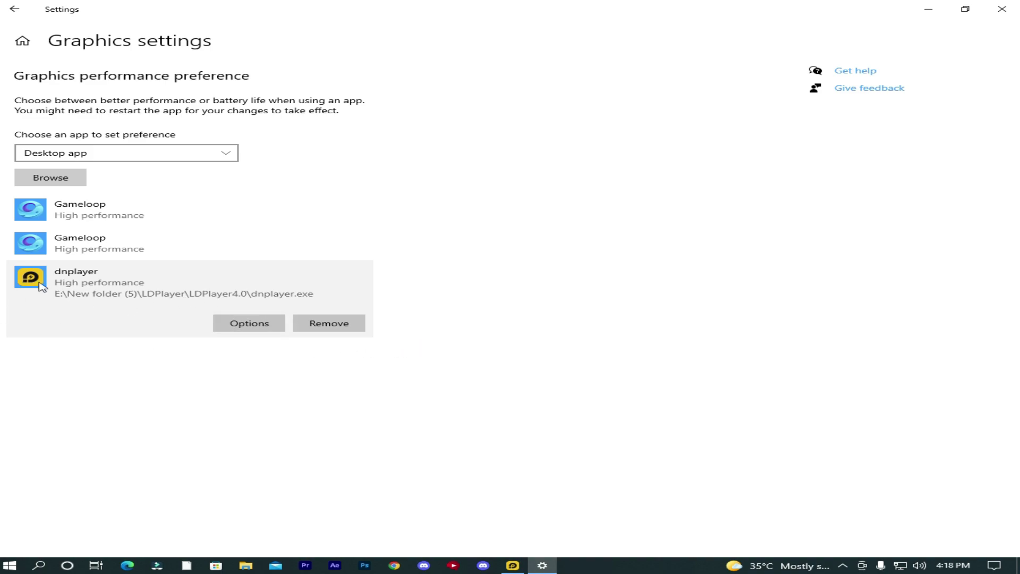
click(1002, 9)
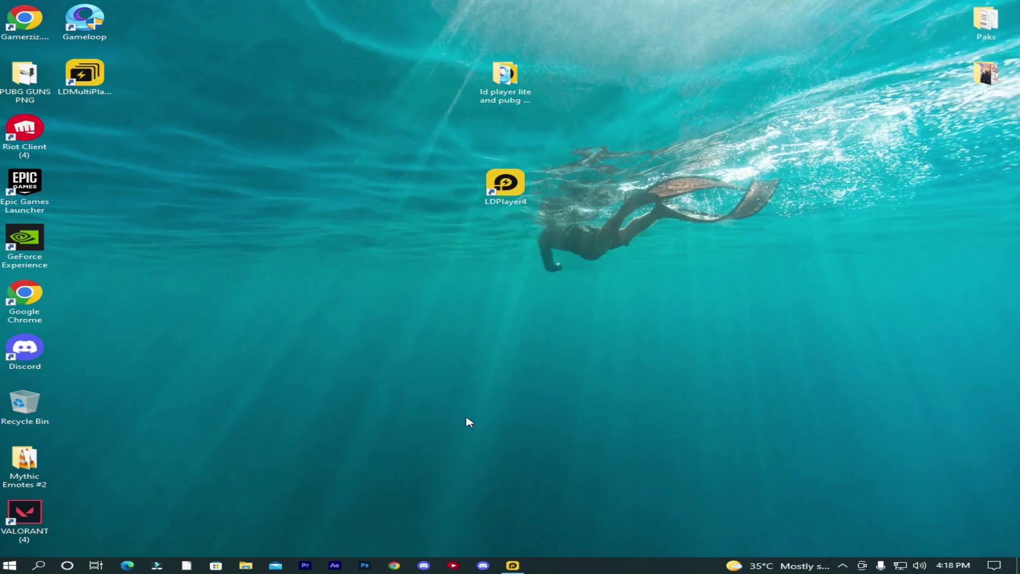
- Close the running LDPlayer and relaunch it with administrator rights, allowing dnplayer.exe to make changes
click(512, 565)
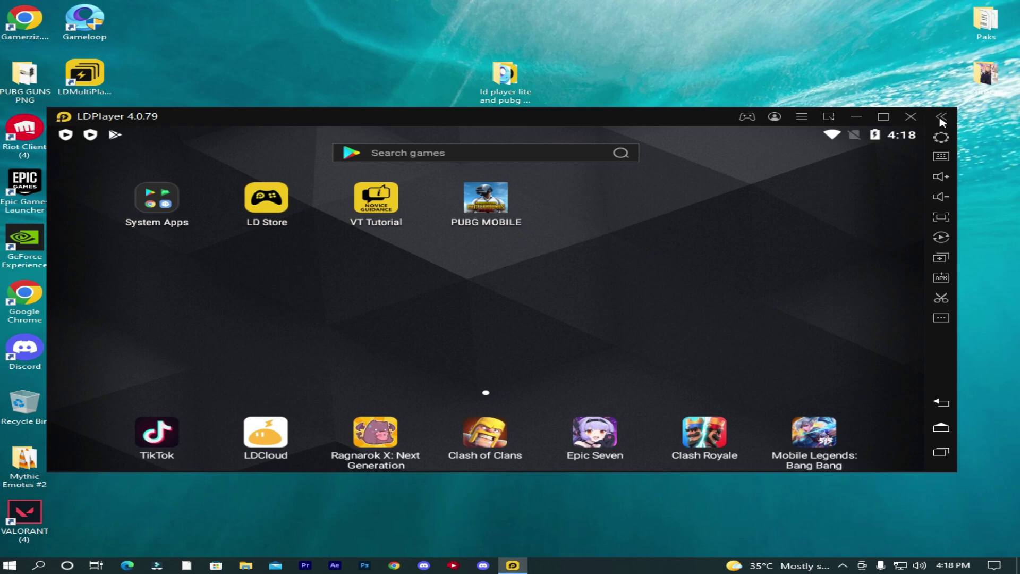
click(911, 117)
click(439, 335)
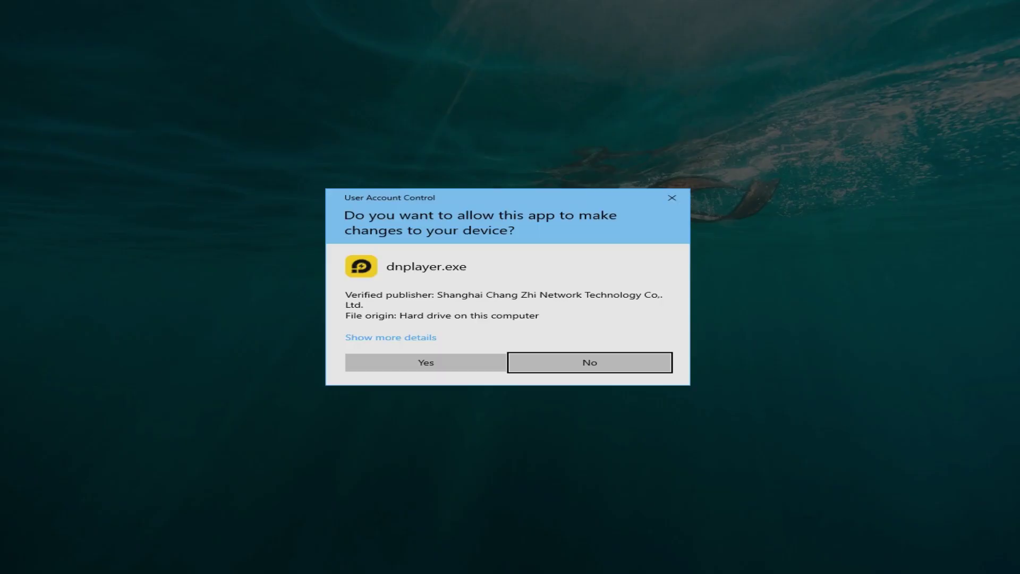
click(410, 367)
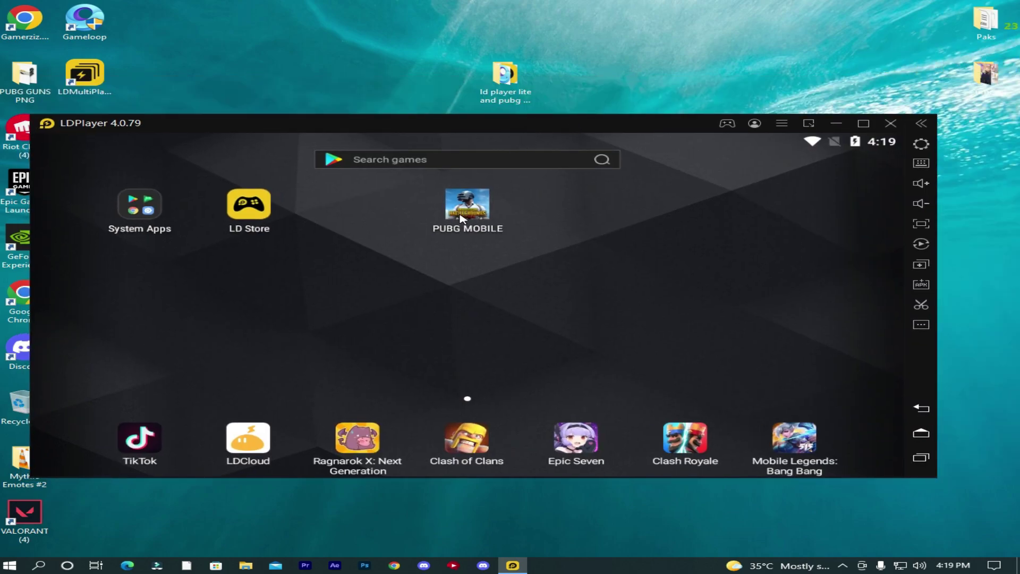
- Launch PUBG Mobile in the emulator, dismissing the keymap tip, and accept all of the game's privacy agreements
click(467, 207)
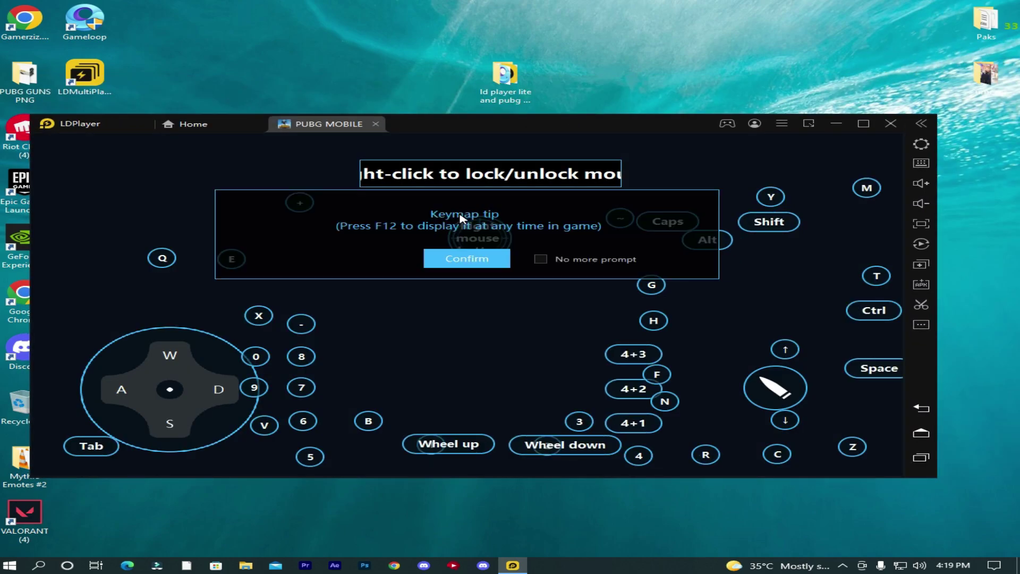
click(486, 264)
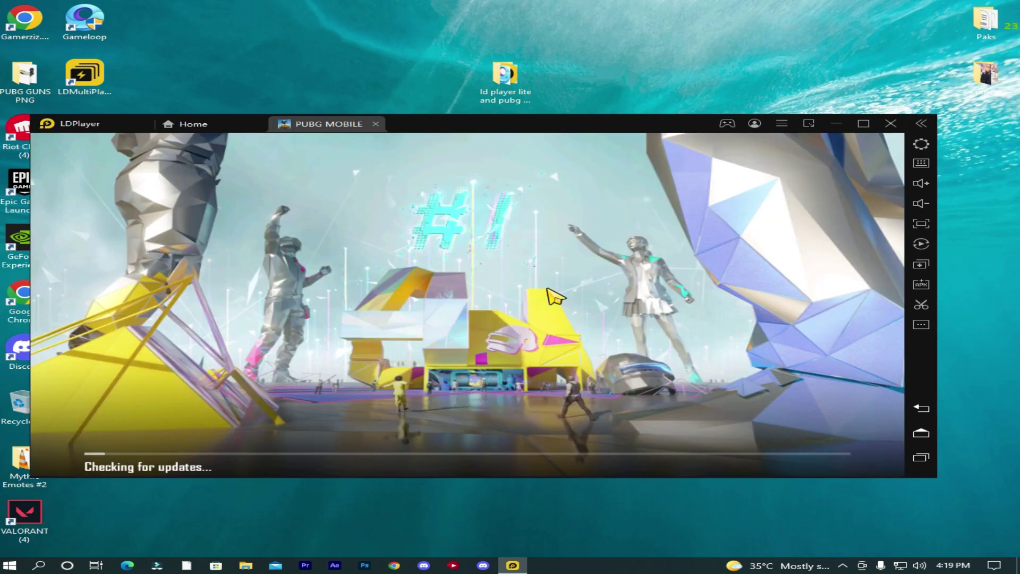
click(782, 123)
click(798, 165)
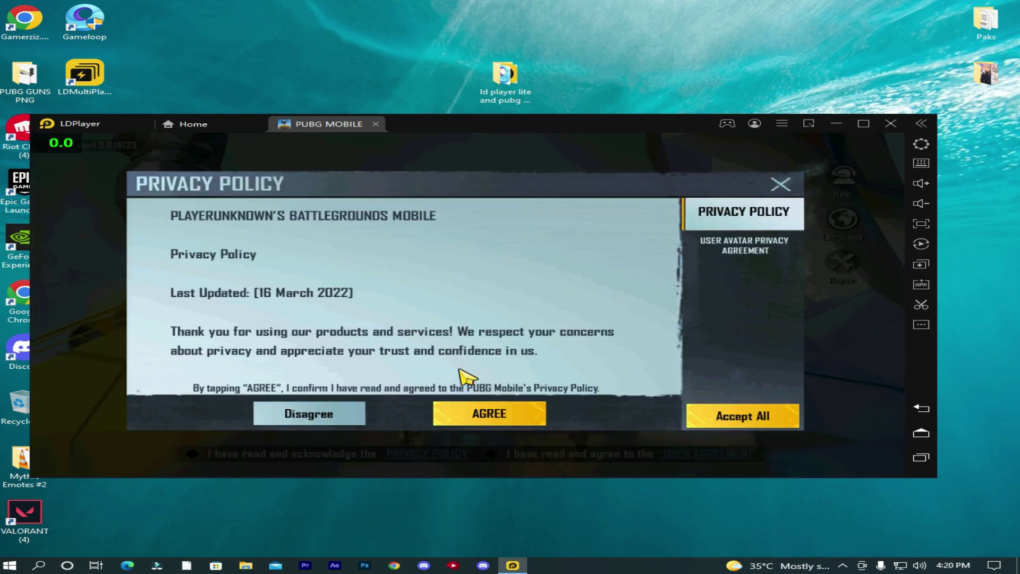
click(775, 421)
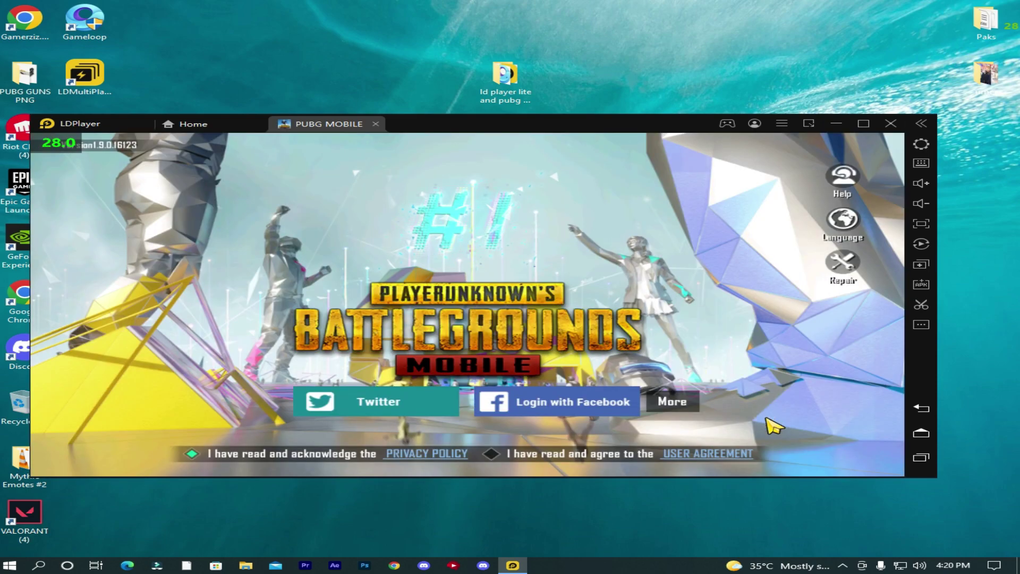
- Lower the emulator's volume and start logging in to the game with the Twitter account
click(921, 204)
drag(516, 155, 379, 186)
click(423, 399)
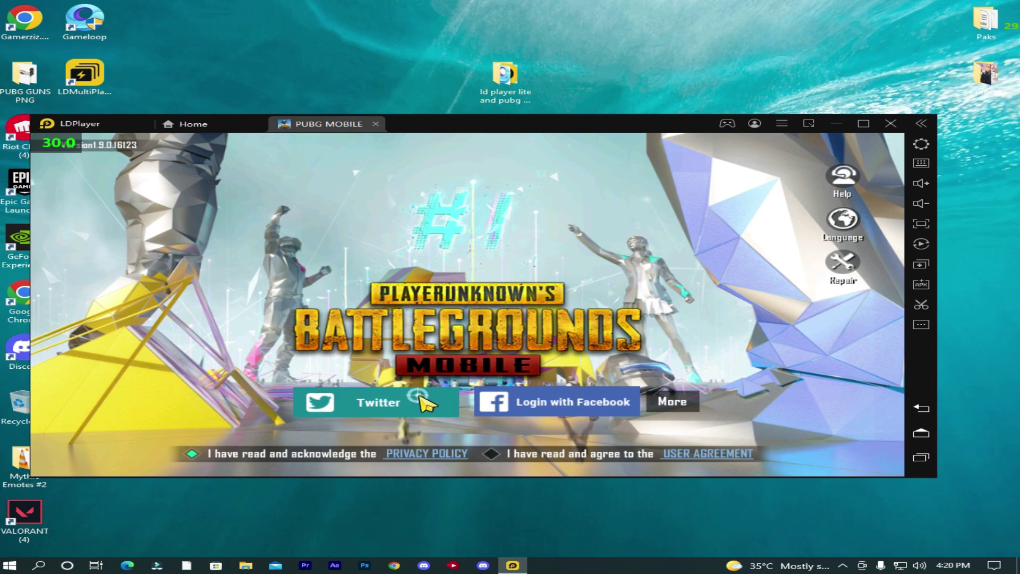
click(505, 399)
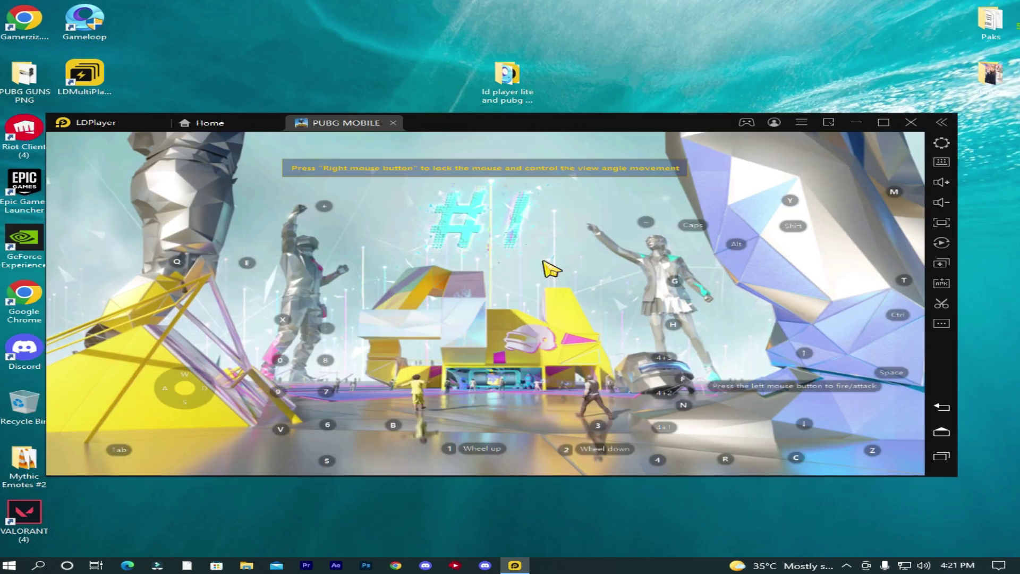
- Turn off showing the keymap prompt in games and save the keymap settings
key(F9)
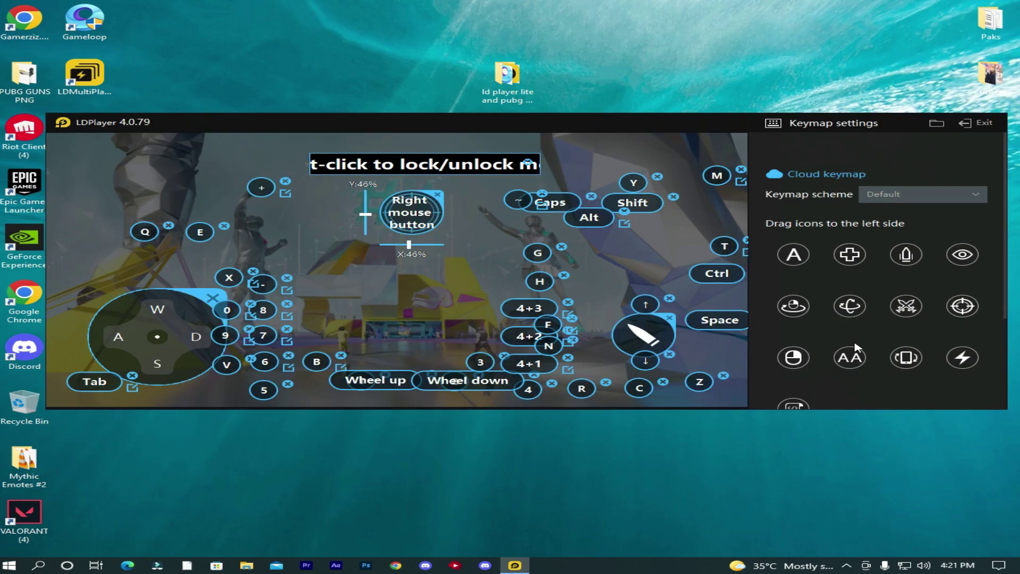
scroll(856, 346, down, 3)
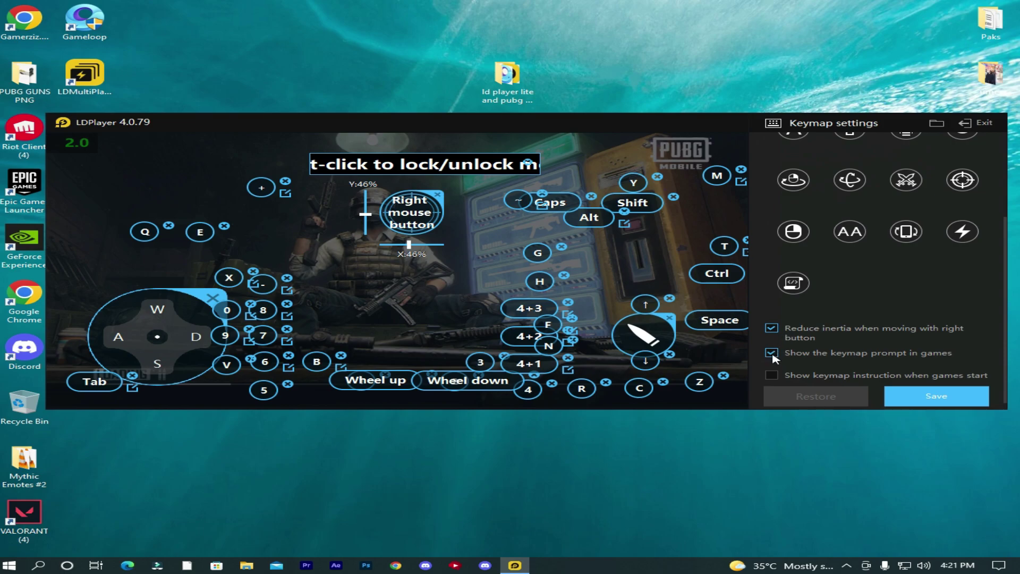
click(931, 403)
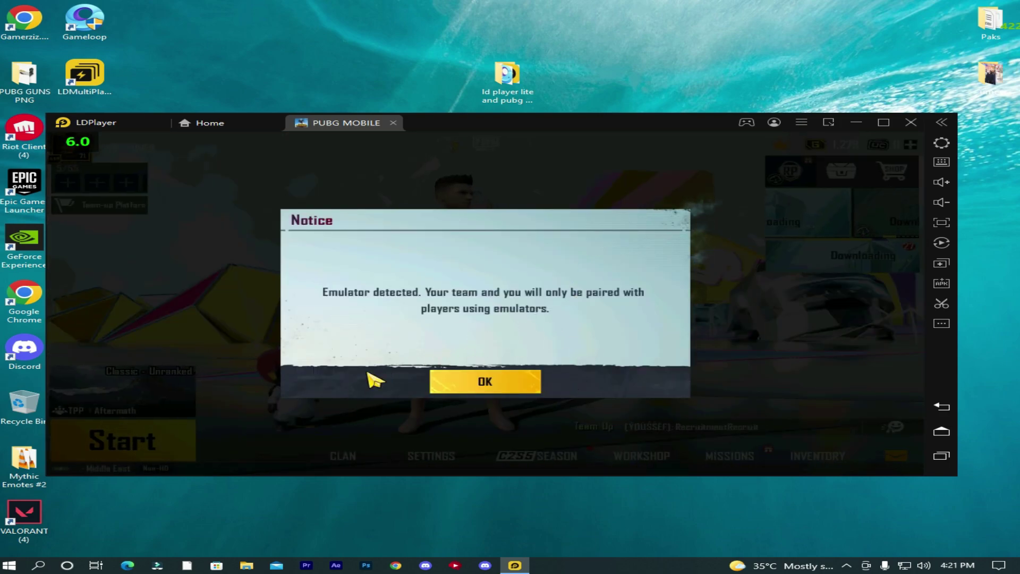
- Dismiss the emulator notice and set the game's graphics to Smooth with an Extreme frame rate, after trying HDR
click(495, 389)
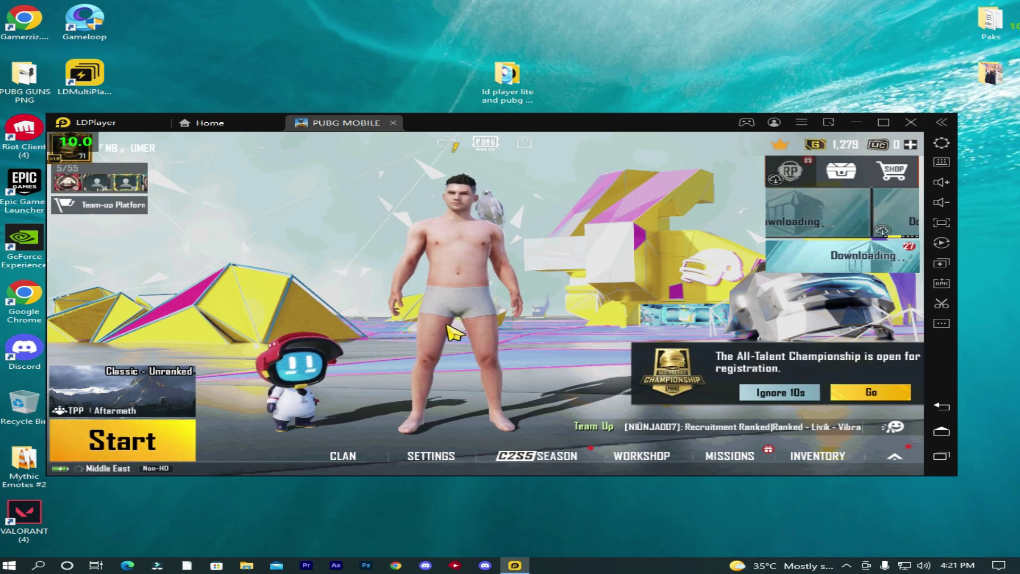
click(430, 462)
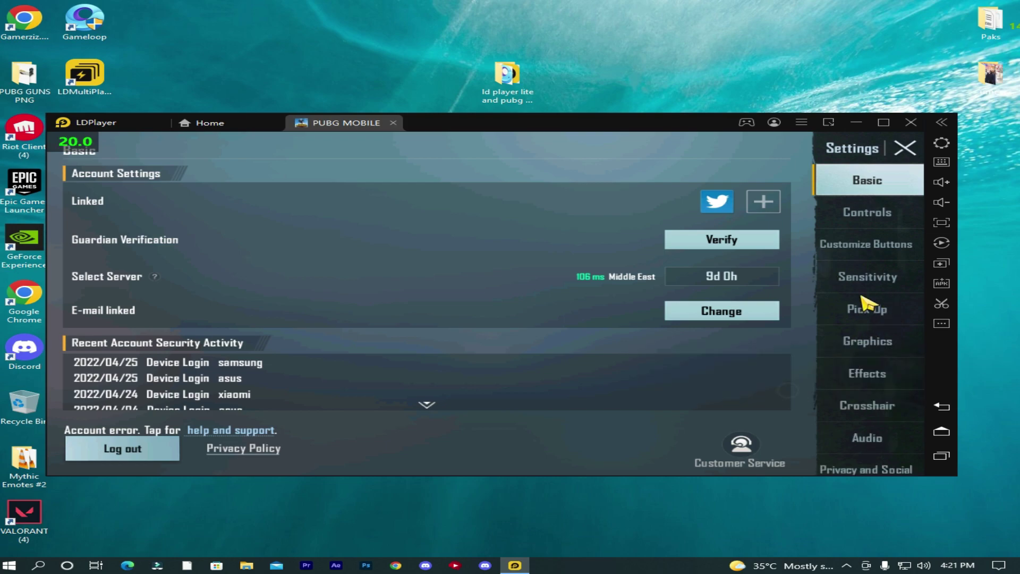
click(860, 342)
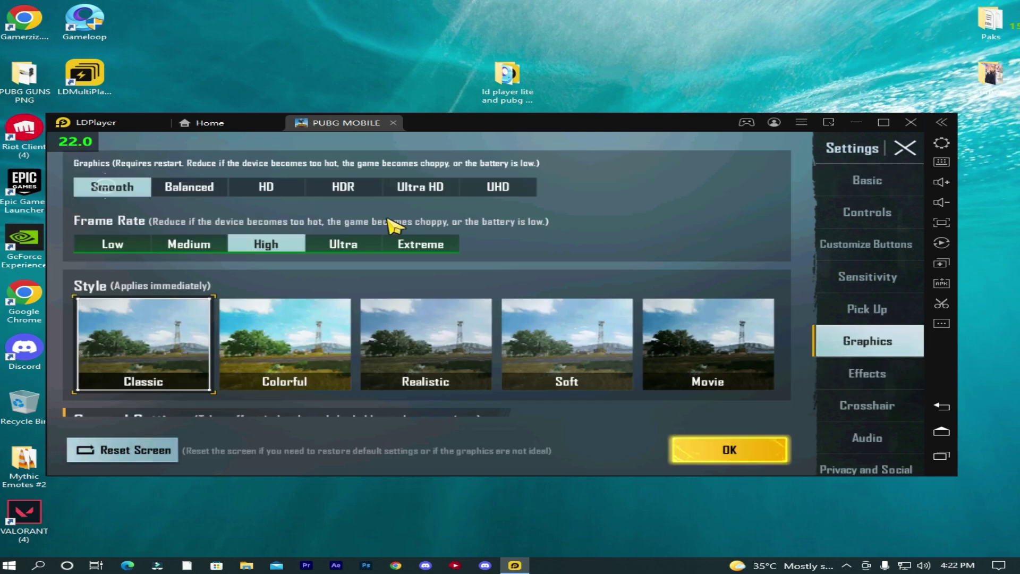
click(348, 187)
click(417, 245)
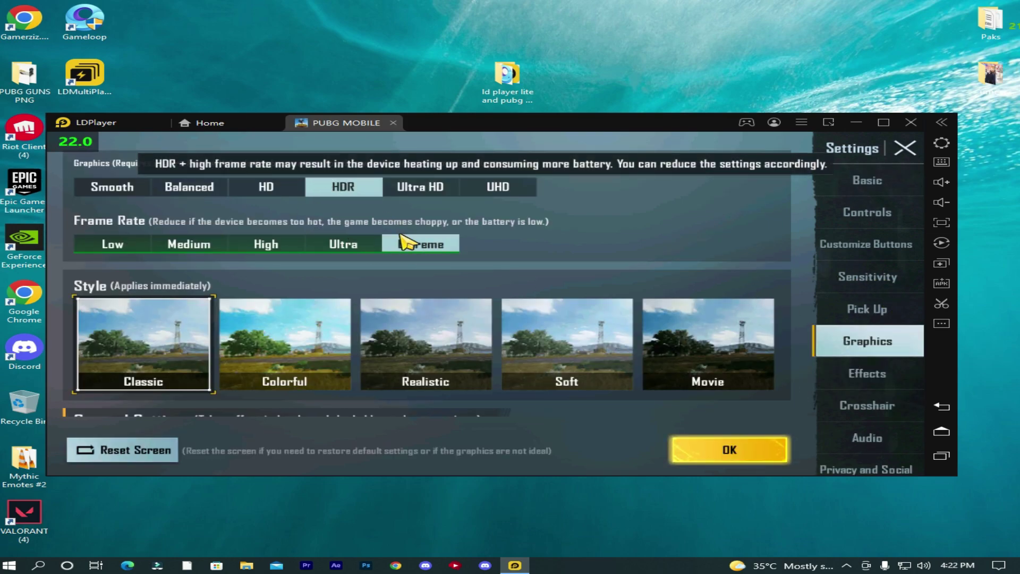
click(420, 243)
click(422, 246)
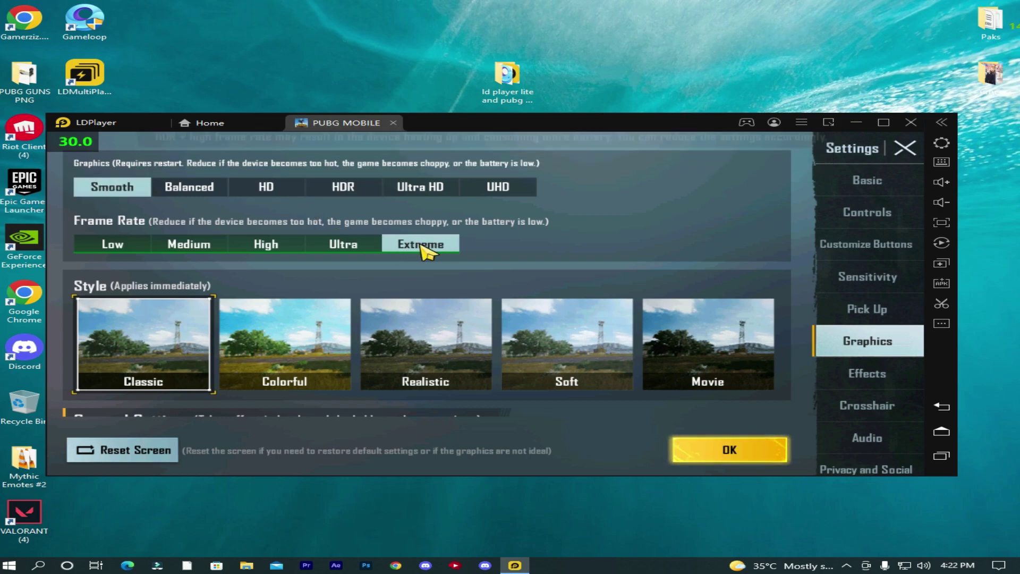
- Apply the chosen graphics settings and return to the game lobby
click(720, 448)
click(906, 148)
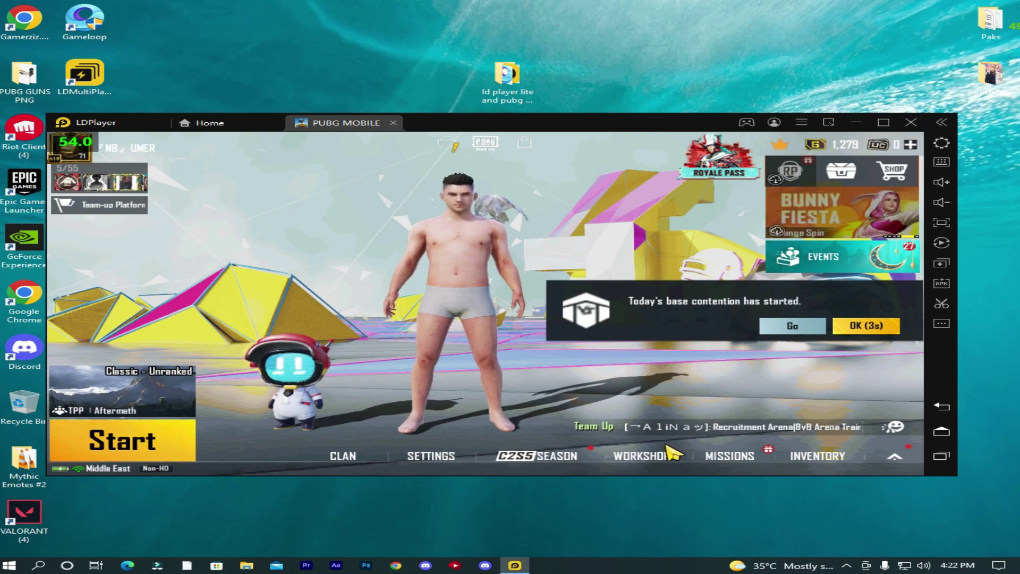
- Enable the Peek feature in the game's basic control settings
click(441, 453)
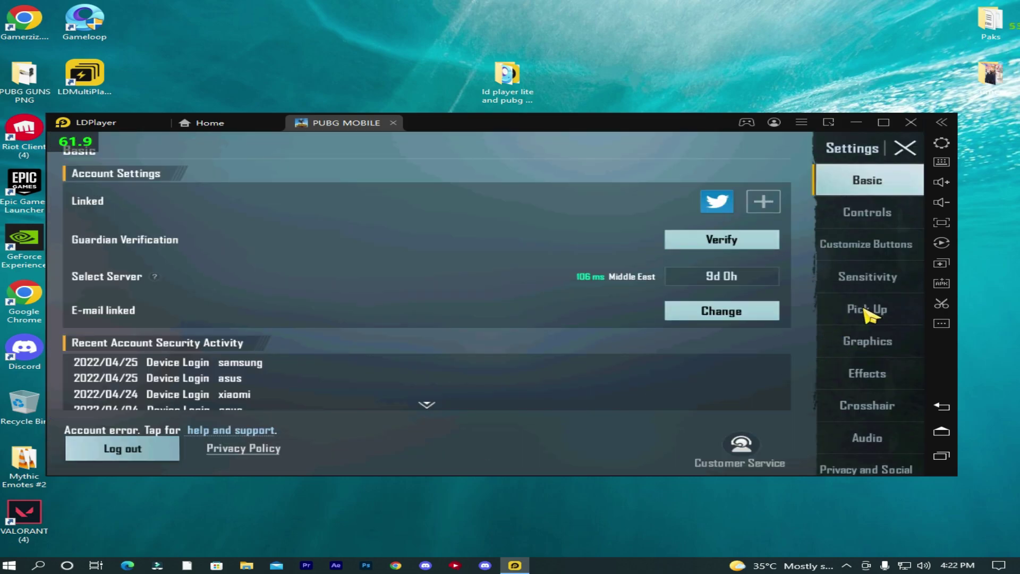
click(870, 213)
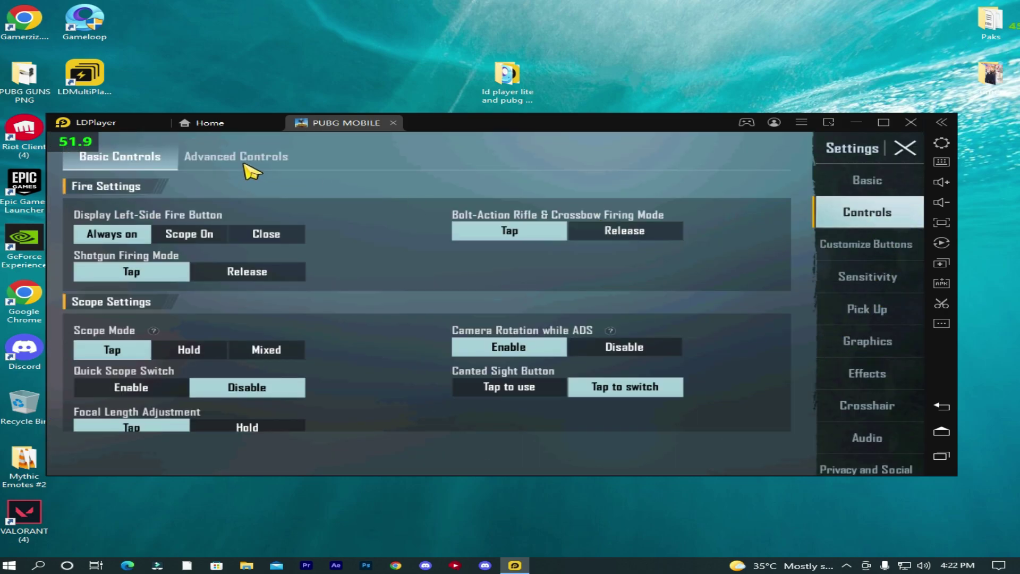
drag(378, 285, 397, 183)
click(159, 408)
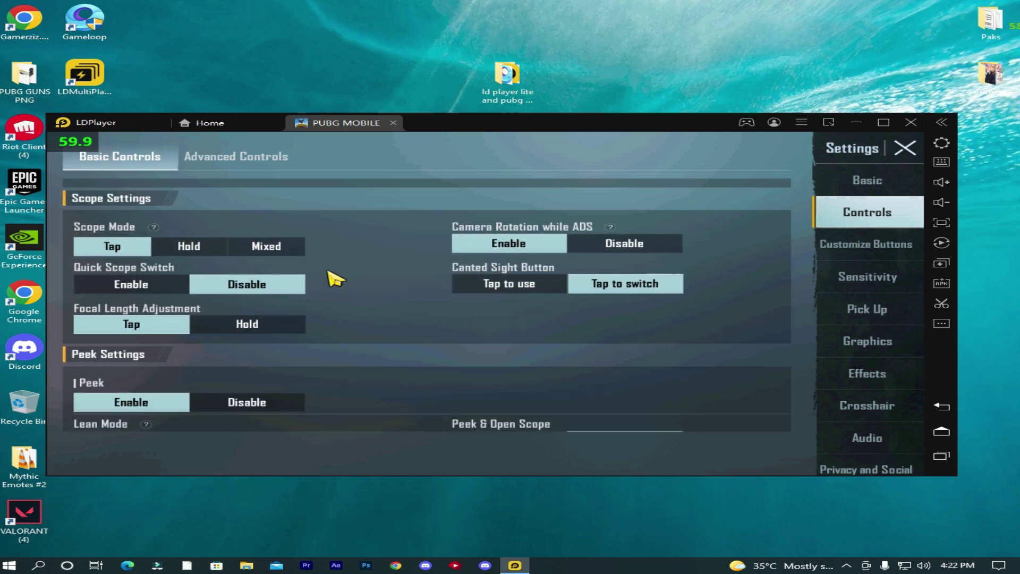
scroll(329, 287, up, 2)
- Set the Sprint Sensitivity to 100% in the advanced control settings
click(237, 157)
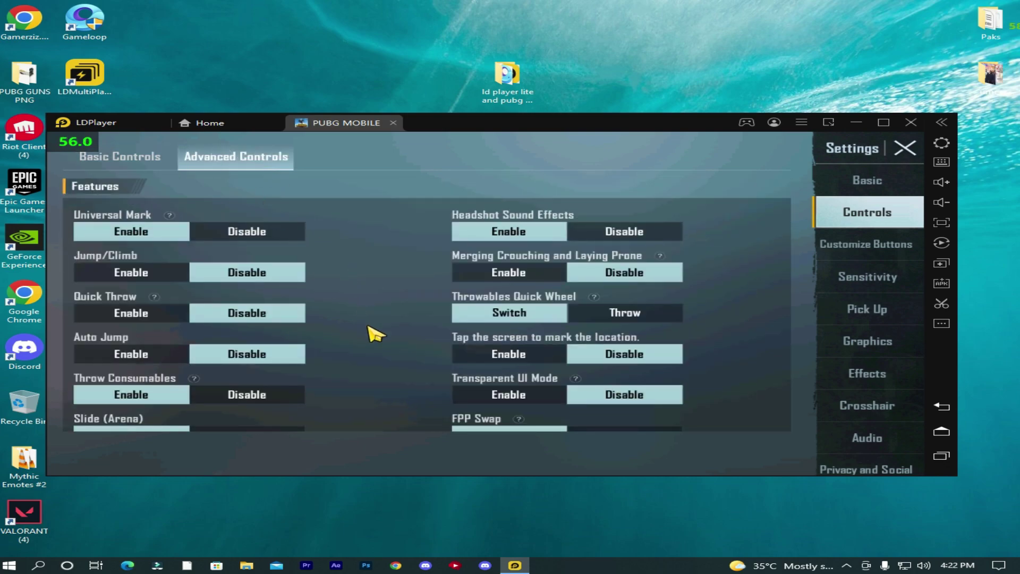
scroll(375, 334, down, 3)
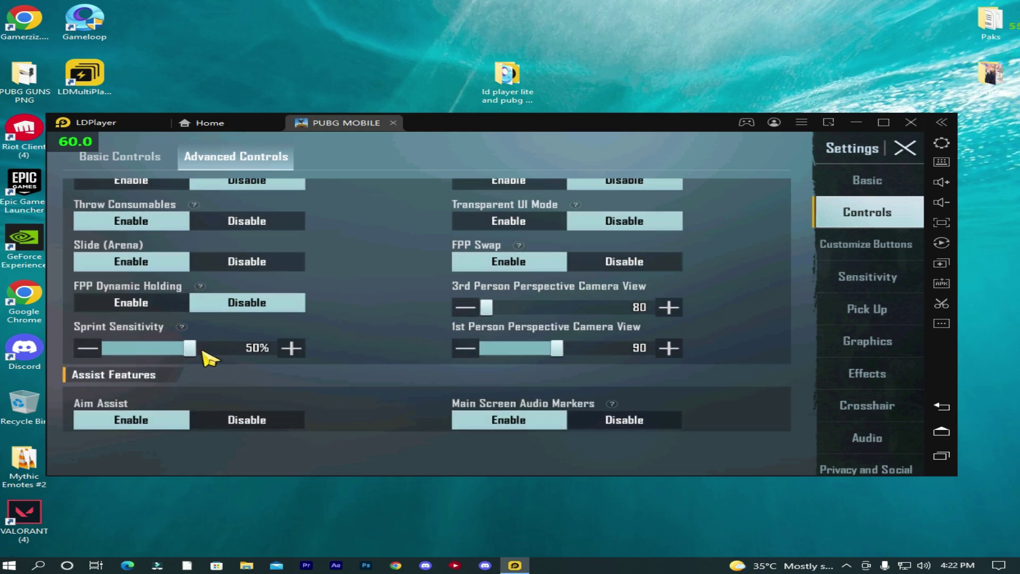
drag(190, 348, 413, 344)
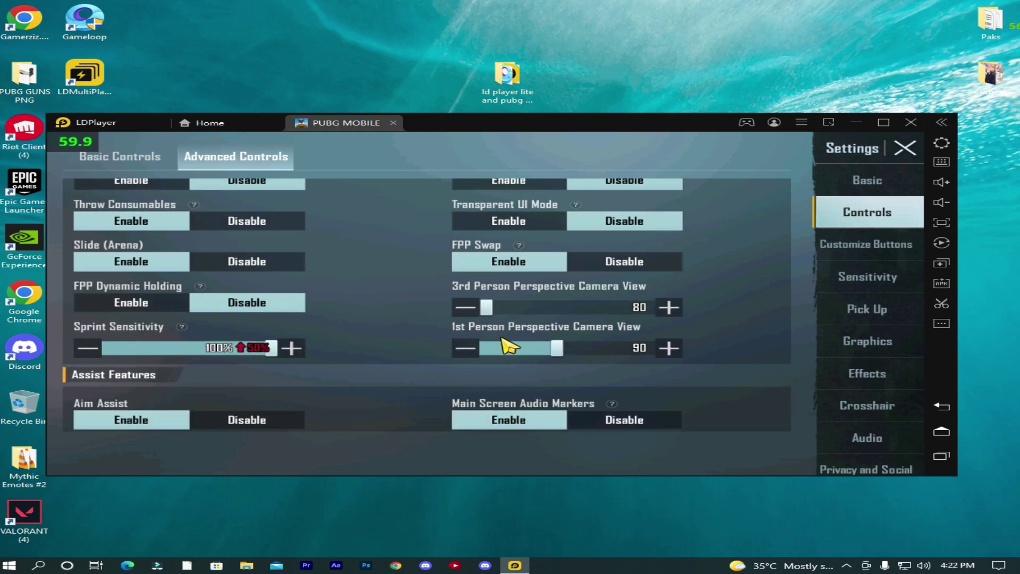
- Enable Aim Features in the advanced controls, then return to the lobby and dismiss the Royale Pass notice
scroll(415, 369, down, 7)
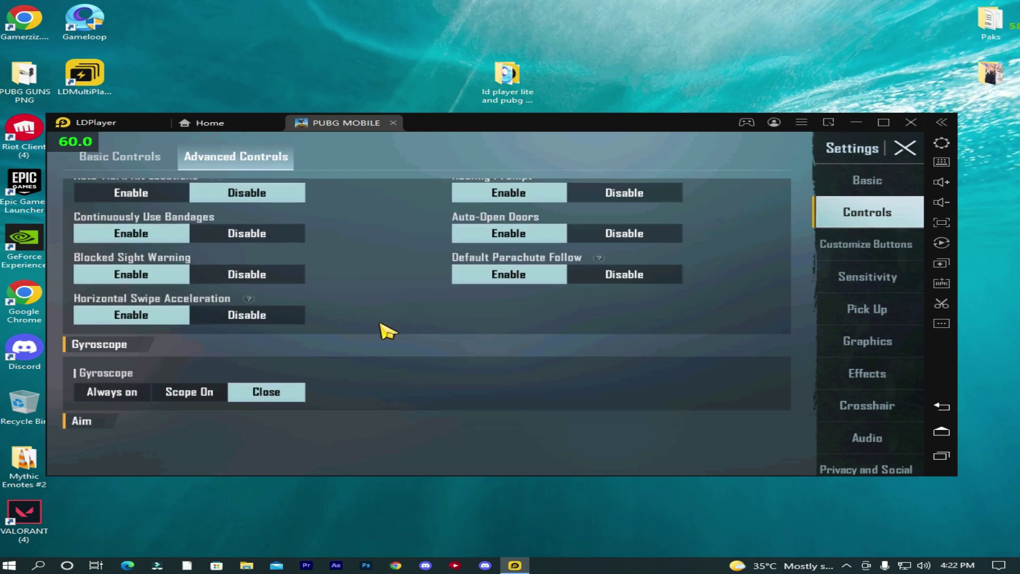
click(137, 338)
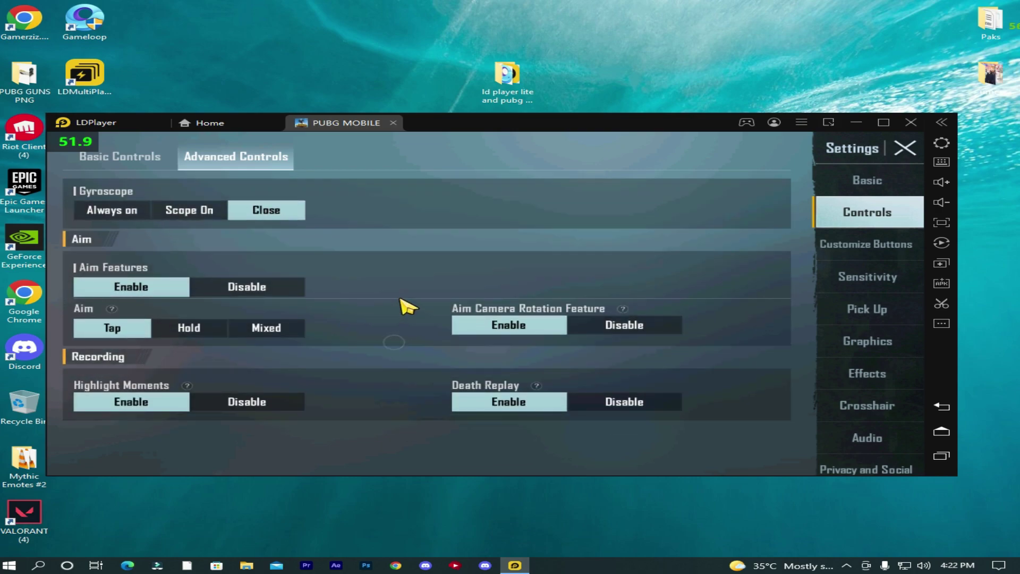
click(898, 151)
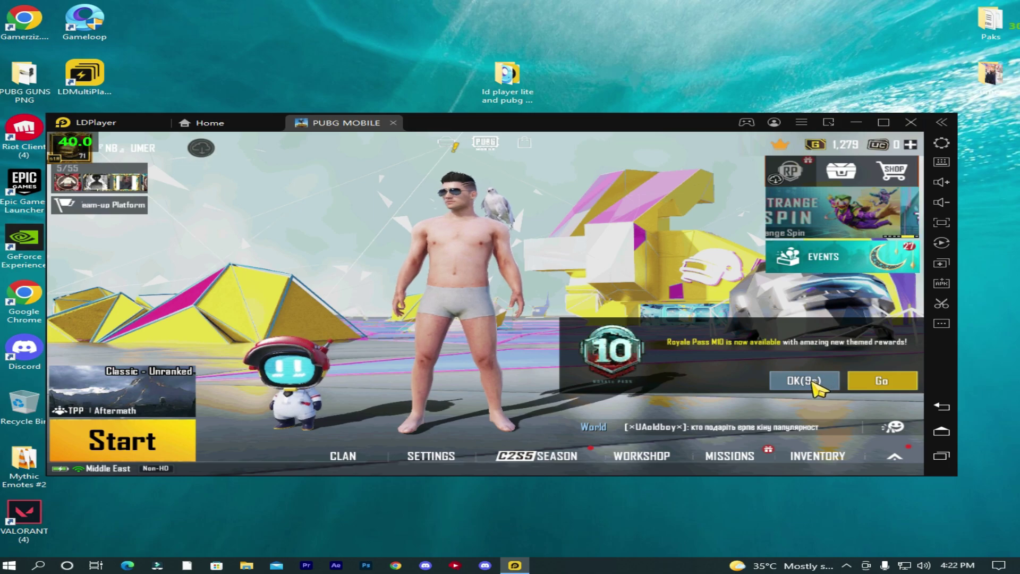
click(833, 378)
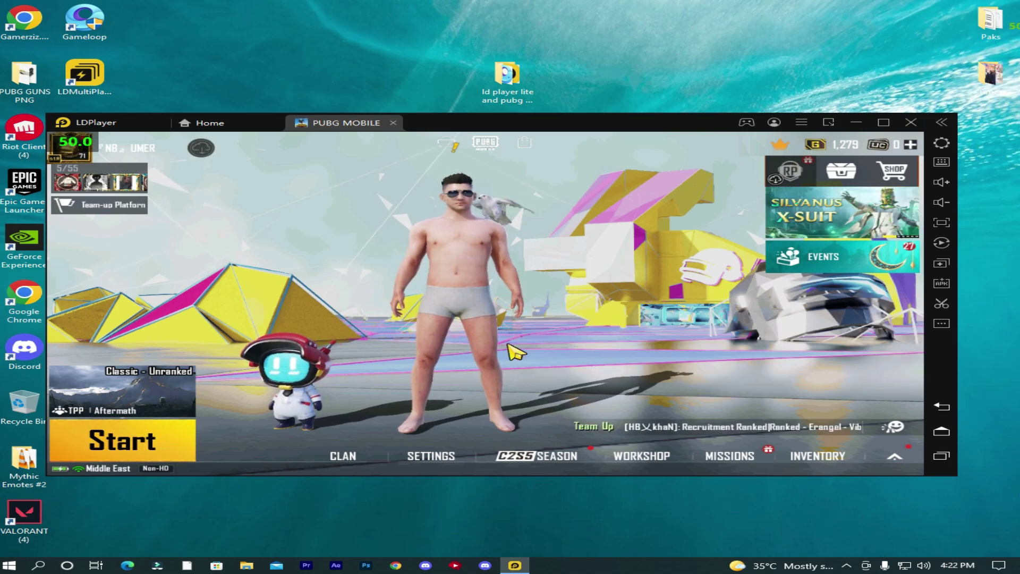